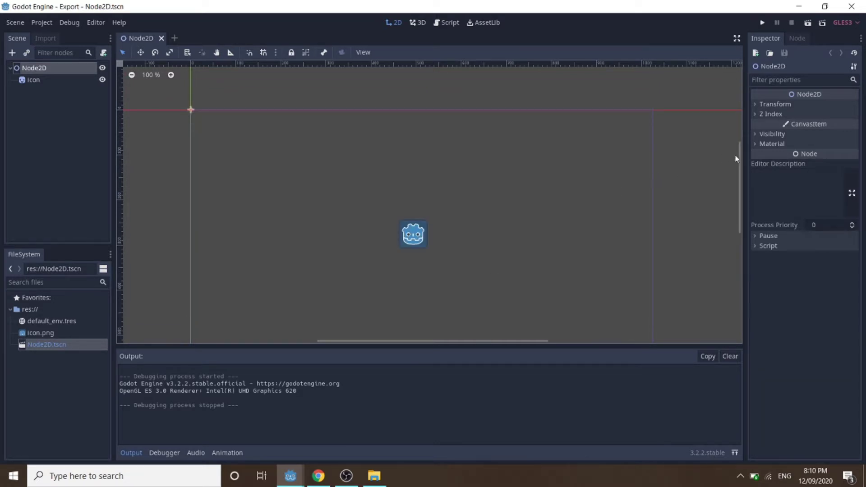
Scroll the ojdkbuild OpenJDK downloads in Chrome, then switch to the Android Studio download page.
scroll(740, 164, down, 2)
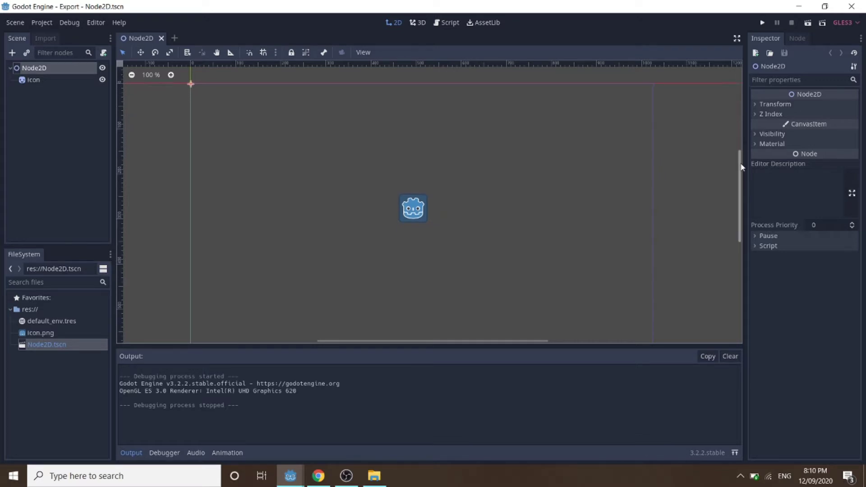
scroll(741, 169, up, 1)
scroll(740, 168, down, 1)
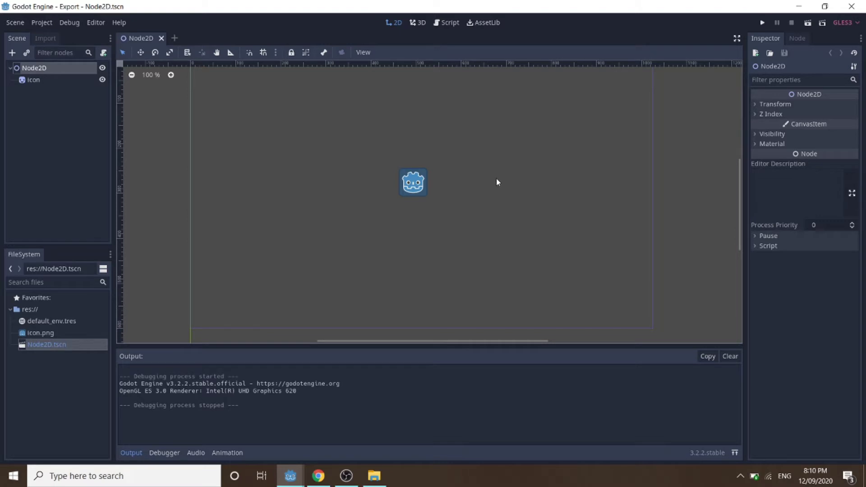
click(319, 475)
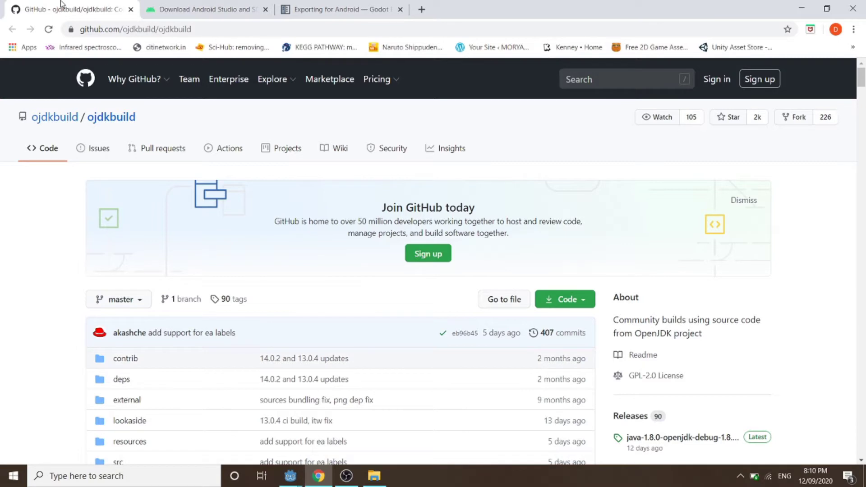
scroll(478, 319, down, 10)
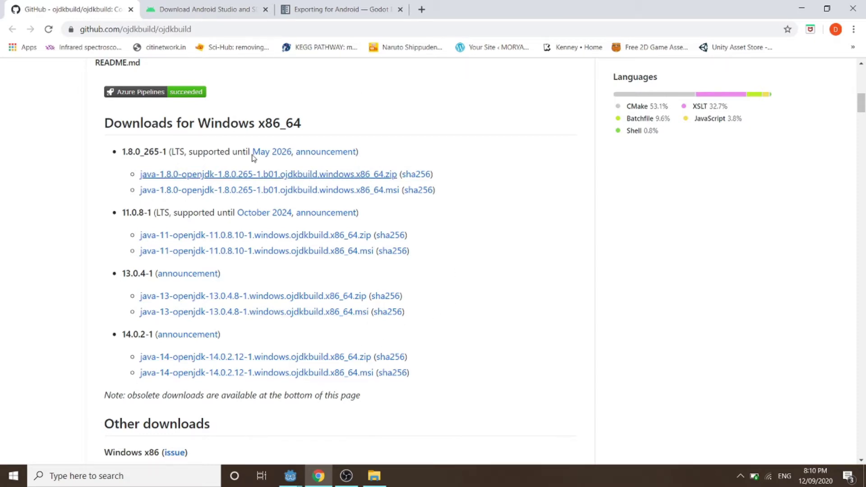
click(214, 12)
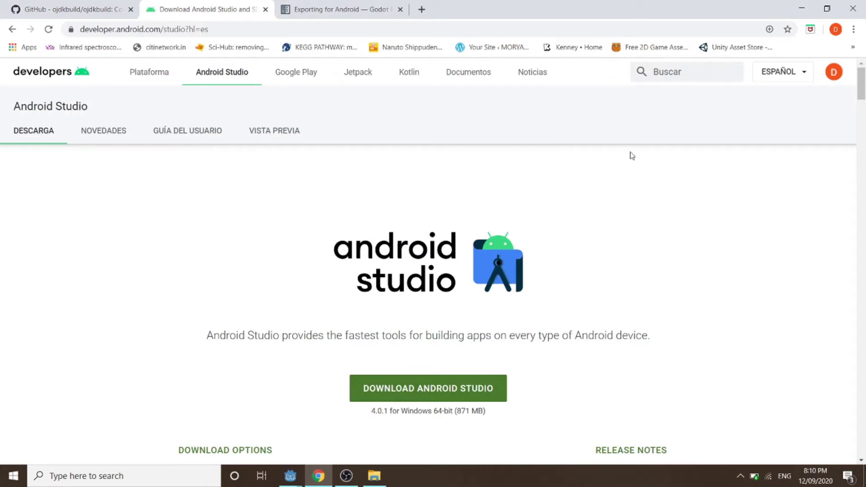
scroll(634, 234, down, 1)
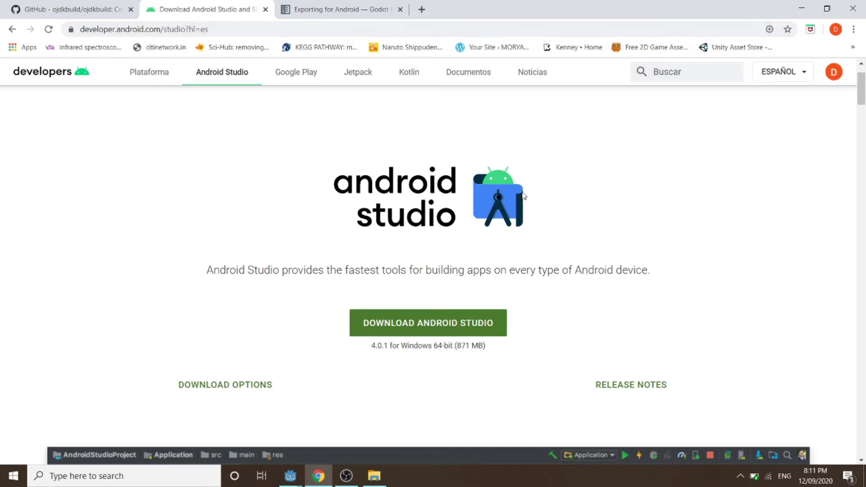
Launch Android Studio from the Windows search with 'andro' and nudge its welcome window left.
click(14, 475)
text(a)
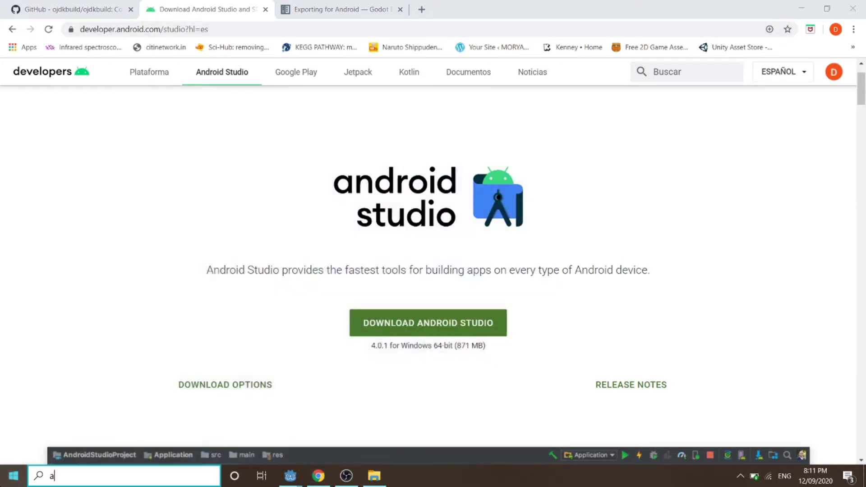
text(ndro)
key(Return)
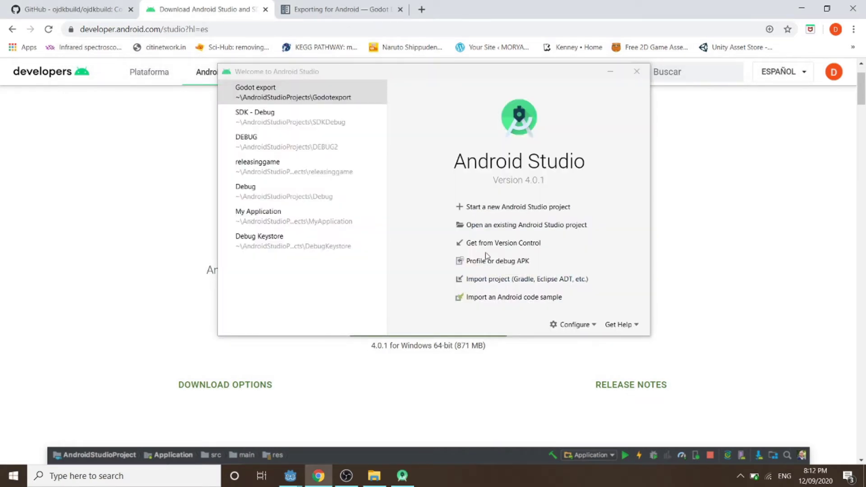
drag(448, 74, 439, 74)
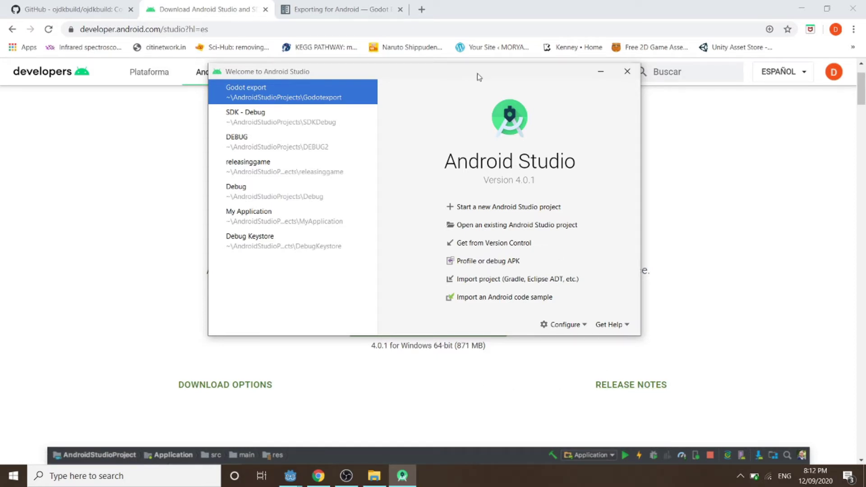
Open and close the welcome window's Configure menu twice.
click(577, 327)
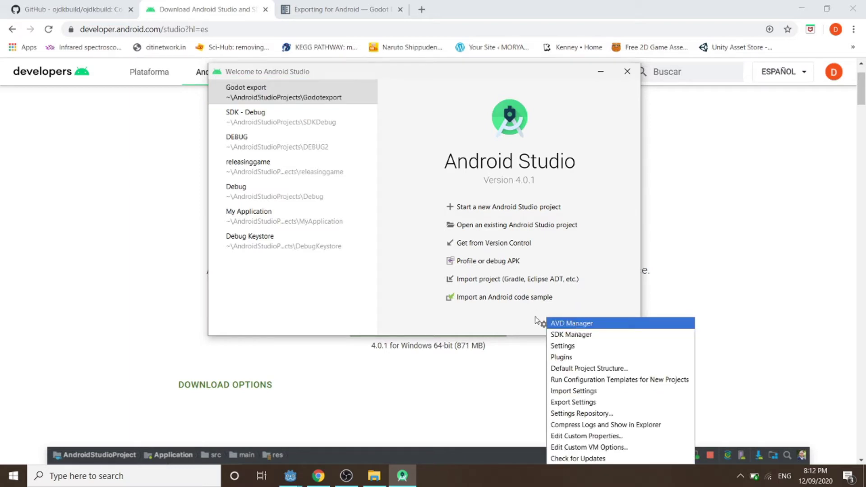
click(547, 325)
click(548, 325)
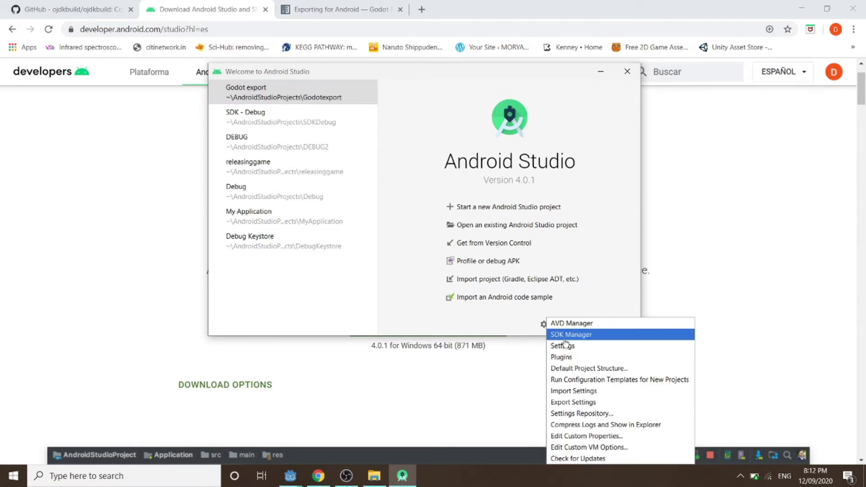
click(596, 149)
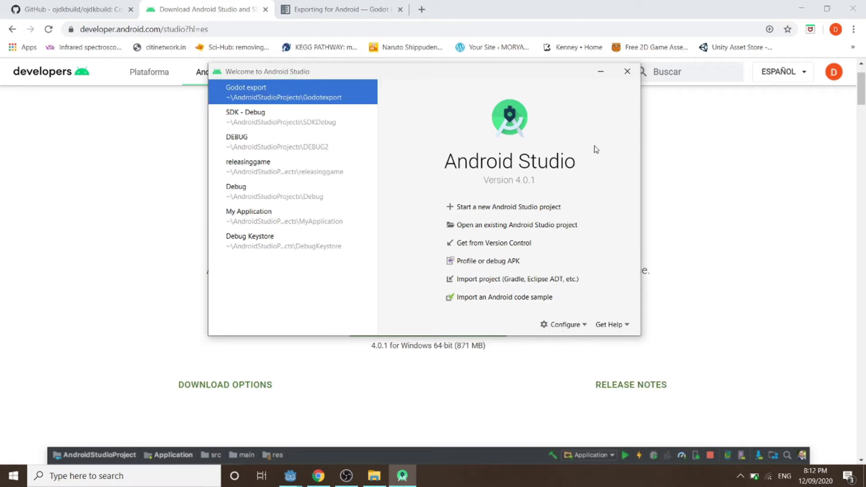
Create a new Empty Activity Android Studio project named Export.
click(488, 209)
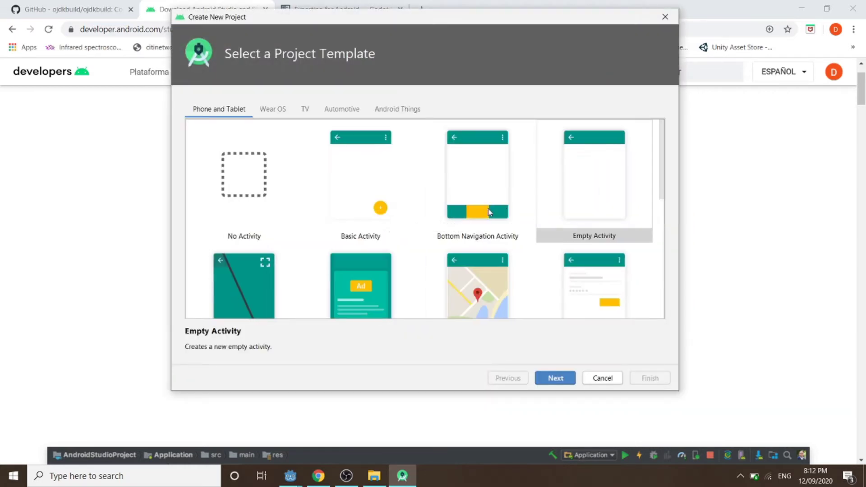
click(592, 143)
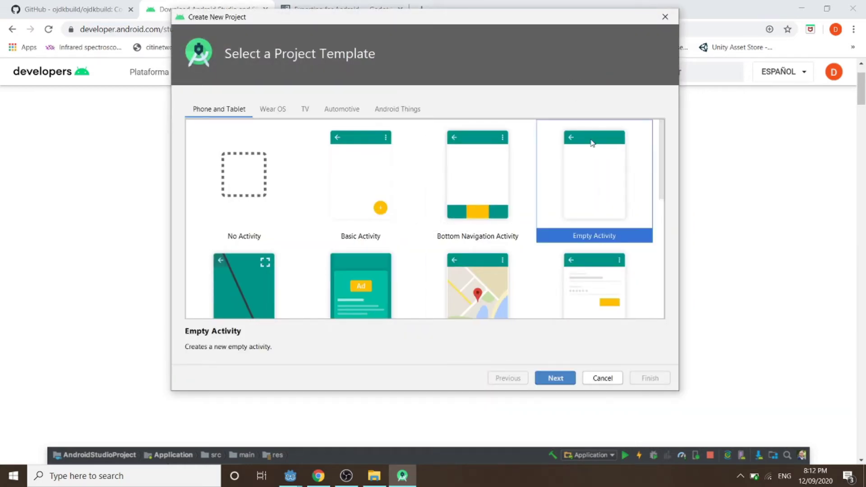
click(555, 377)
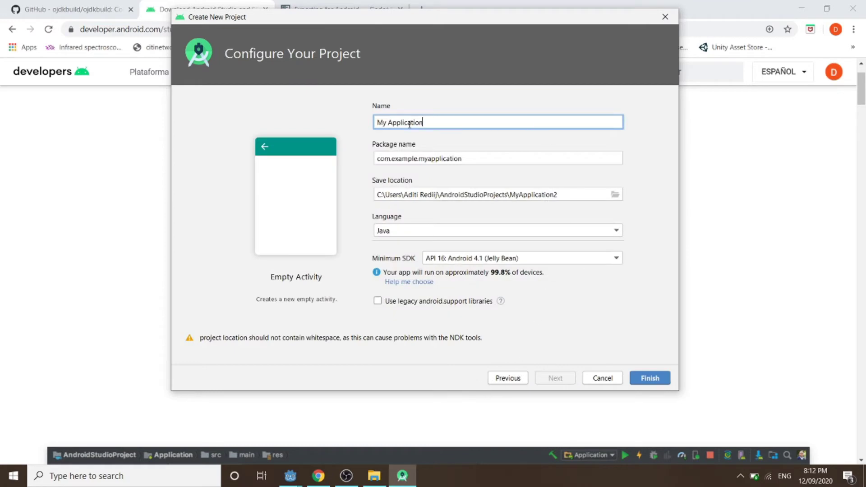
text(Export)
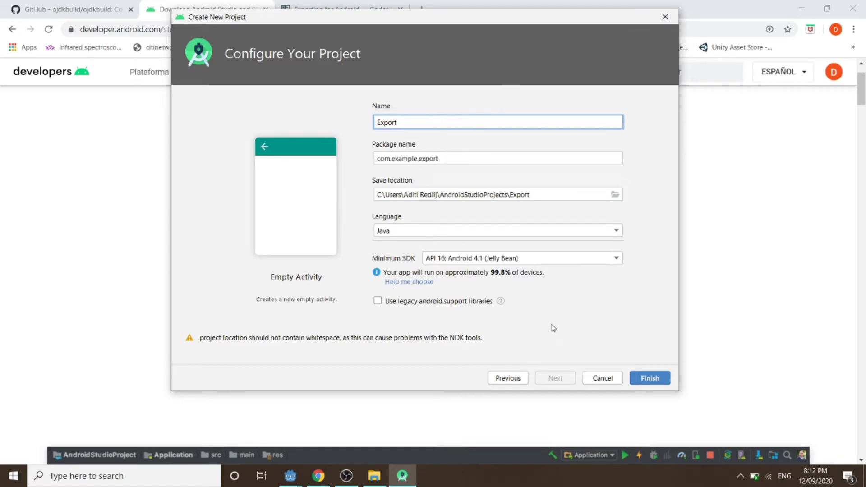
click(645, 380)
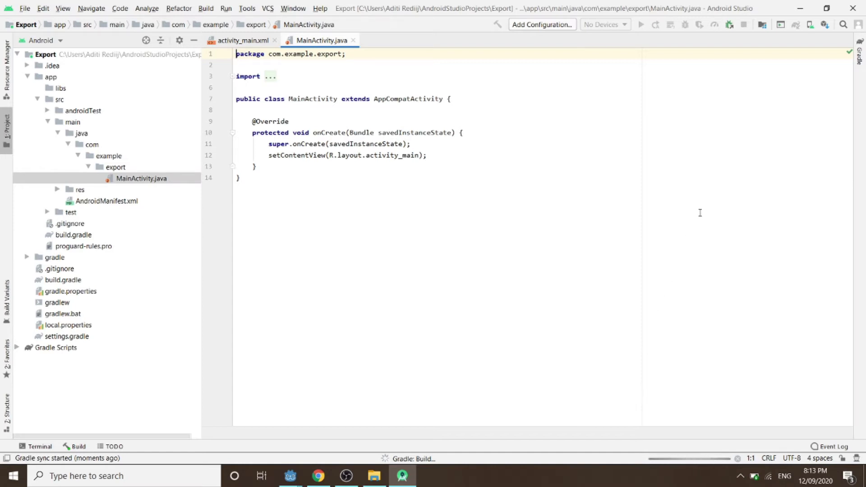
click(824, 25)
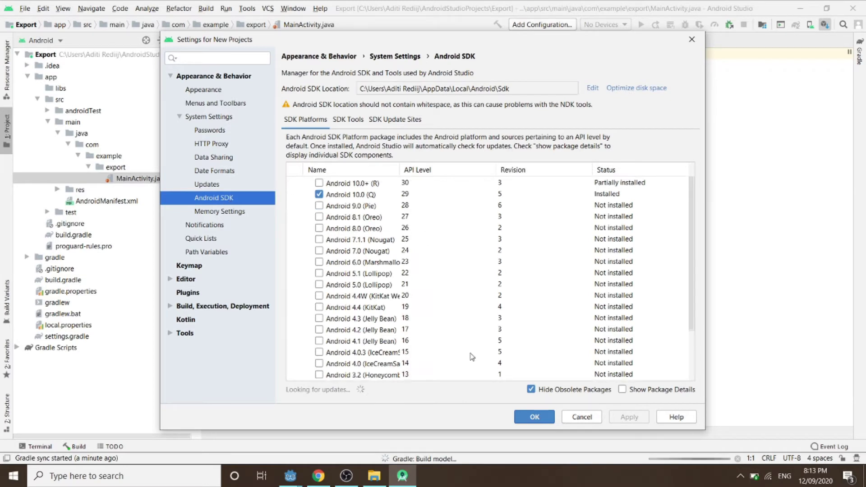
click(318, 206)
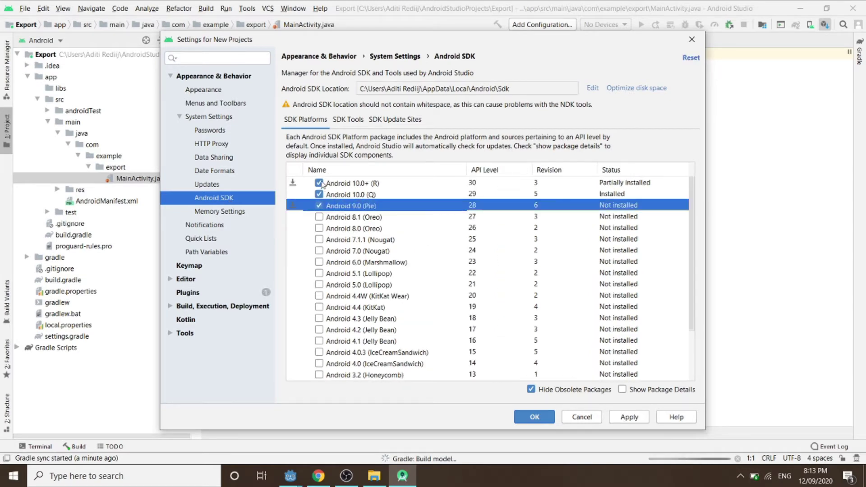
click(318, 183)
click(319, 206)
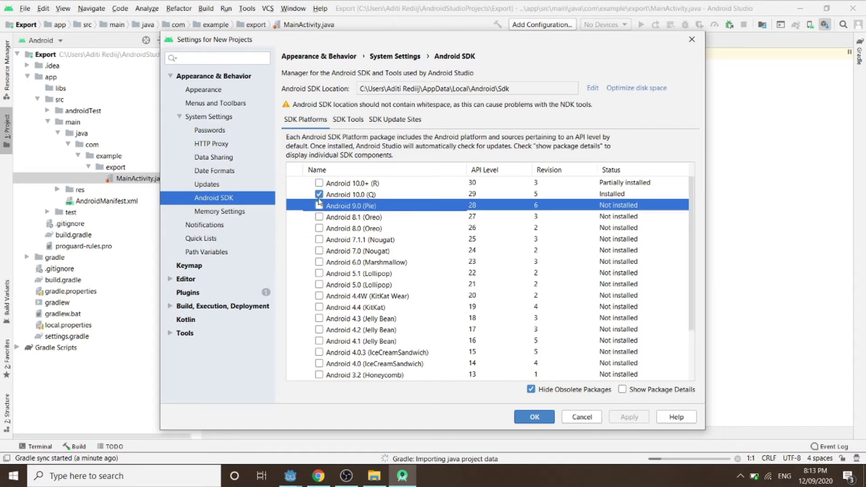
click(319, 206)
click(319, 206)
click(540, 414)
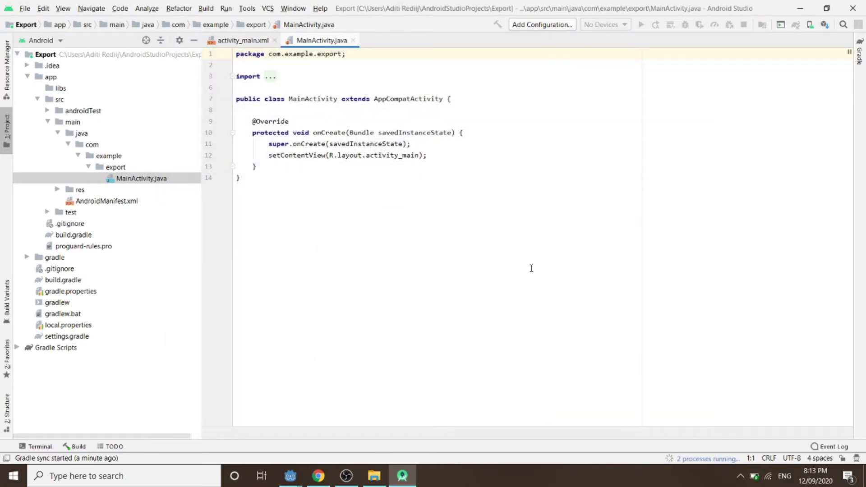
Bring the Godot Export project forward and open Editor Settings at the Android export options.
click(806, 5)
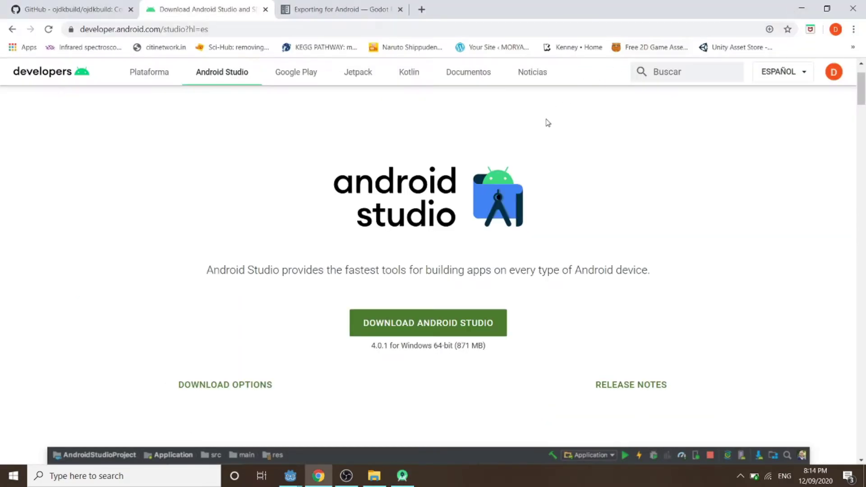
mouse_move(290, 475)
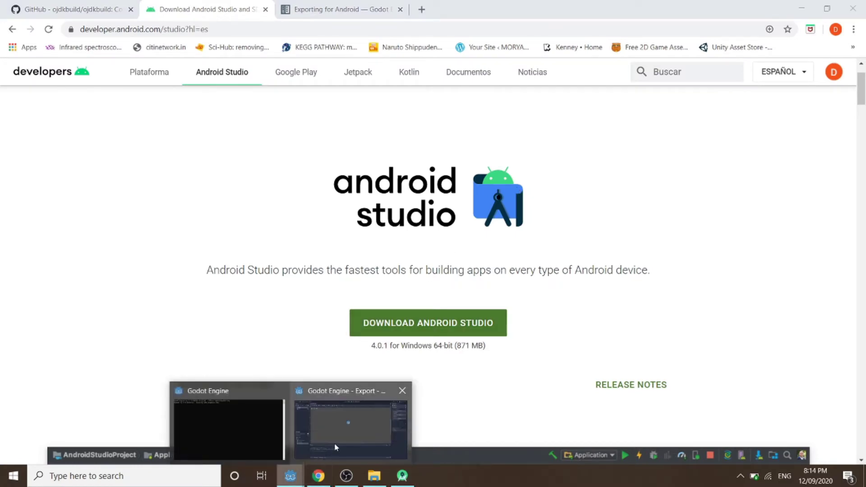
click(331, 445)
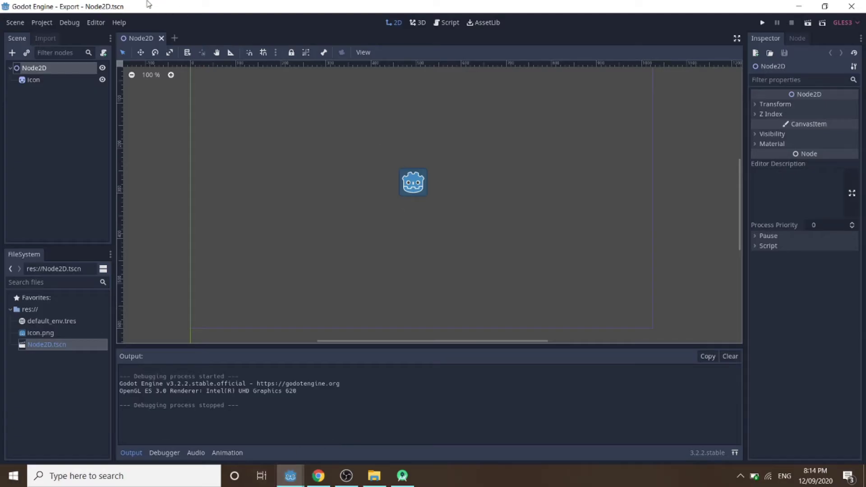
click(95, 22)
click(96, 36)
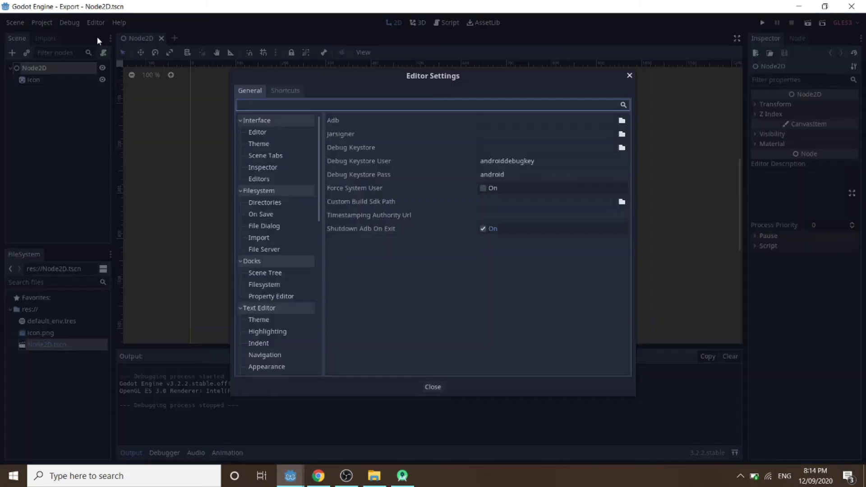
scroll(270, 212, down, 5)
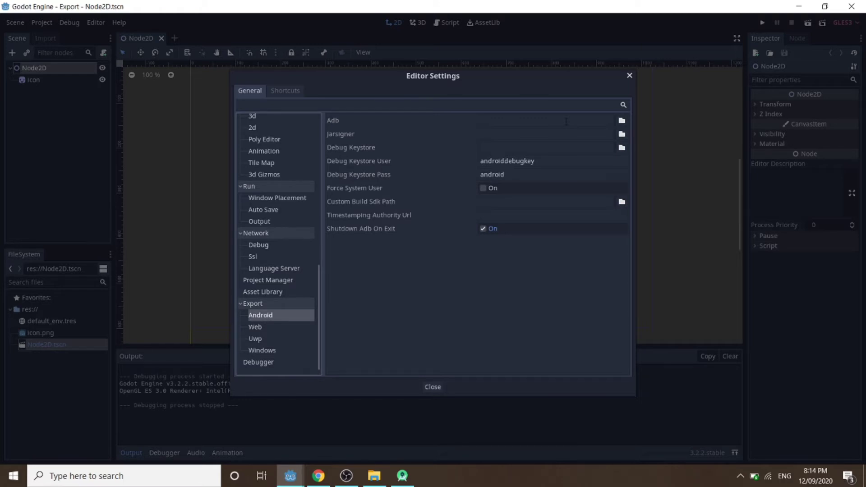
Browse the Adb file picker to drive C:, Users, the user's folder, then AppData.
click(622, 121)
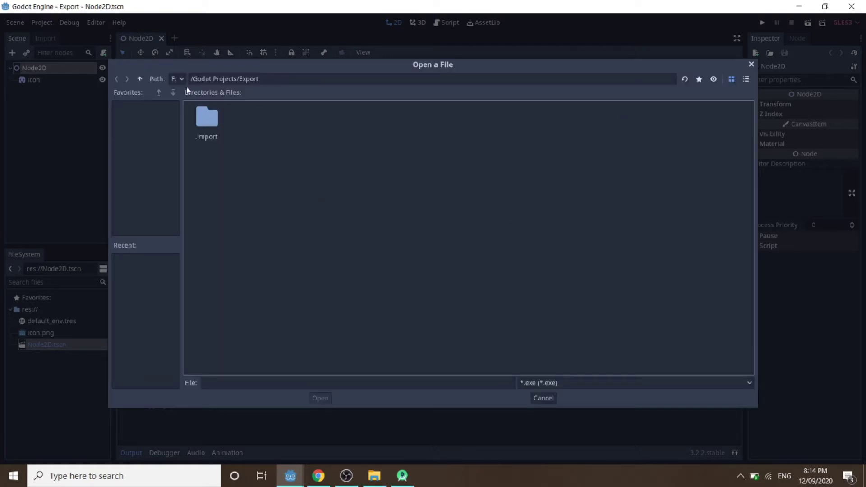
click(180, 79)
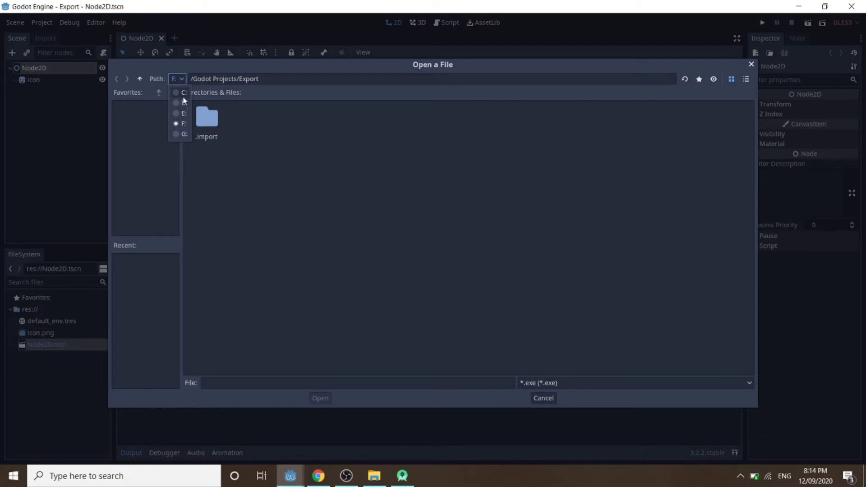
click(183, 93)
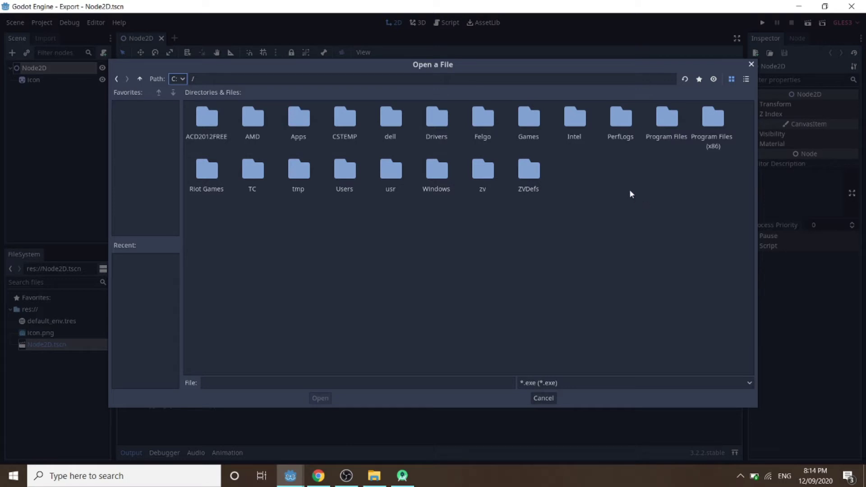
double_click(349, 182)
double_click(208, 122)
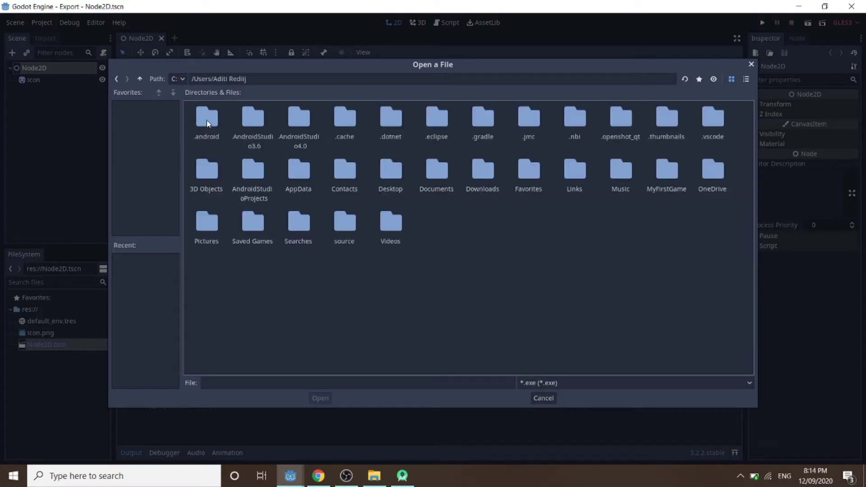
double_click(305, 187)
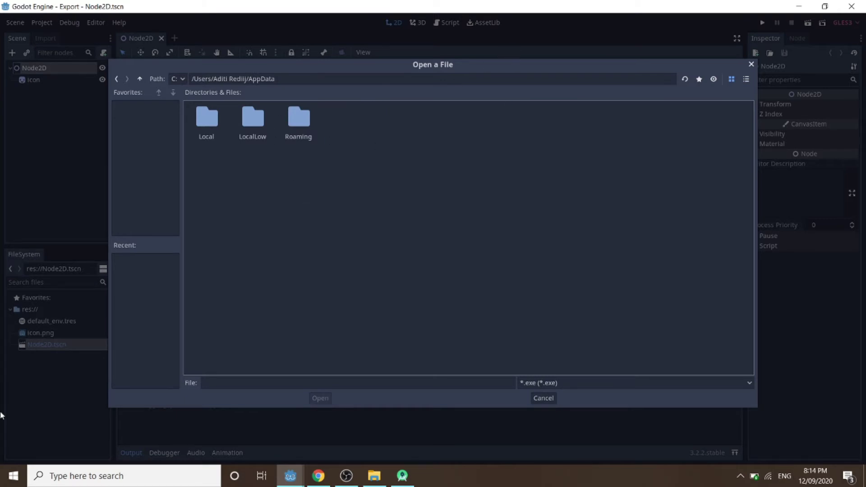
click(0, 471)
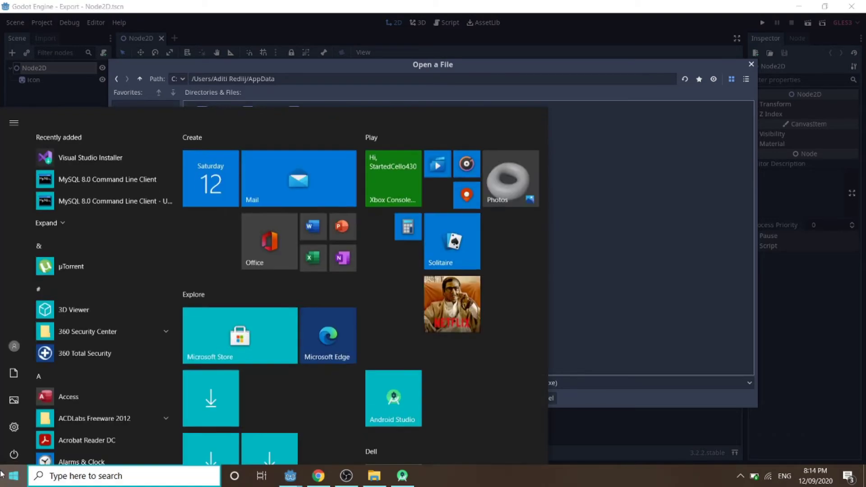
text(this)
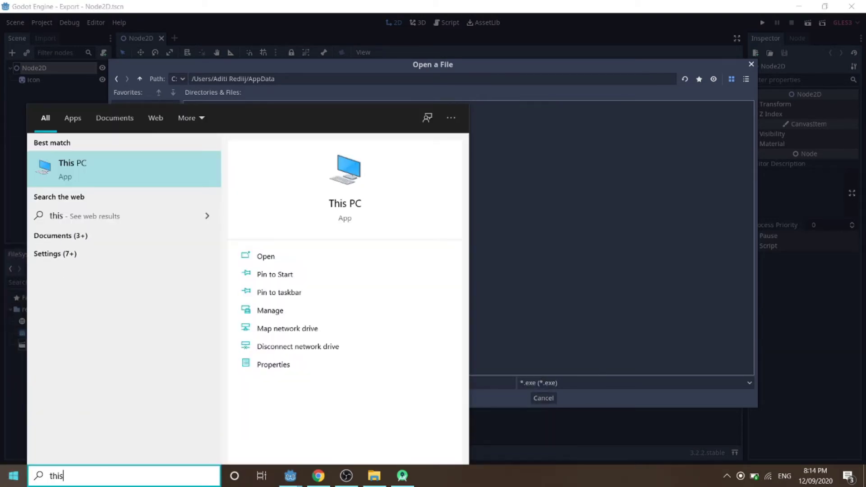
key(Return)
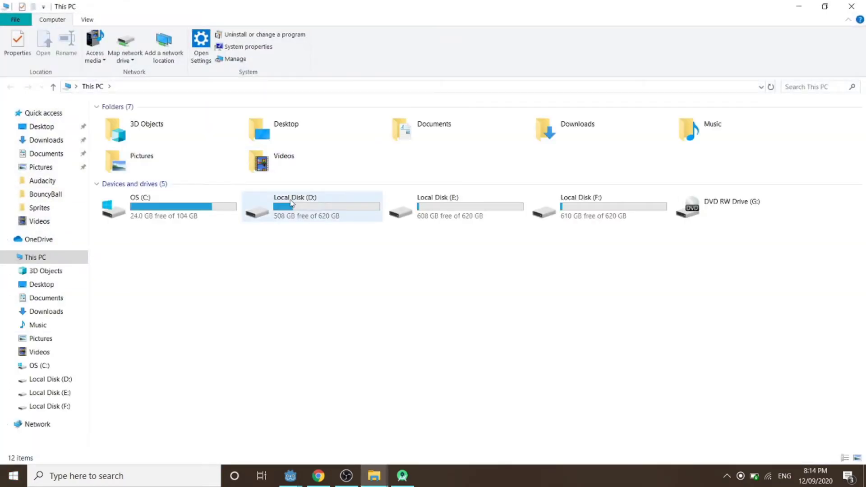
double_click(199, 224)
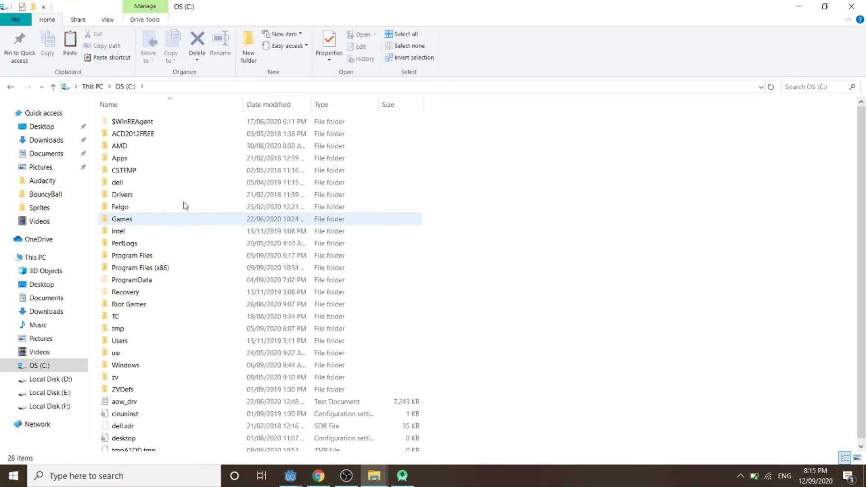
click(140, 344)
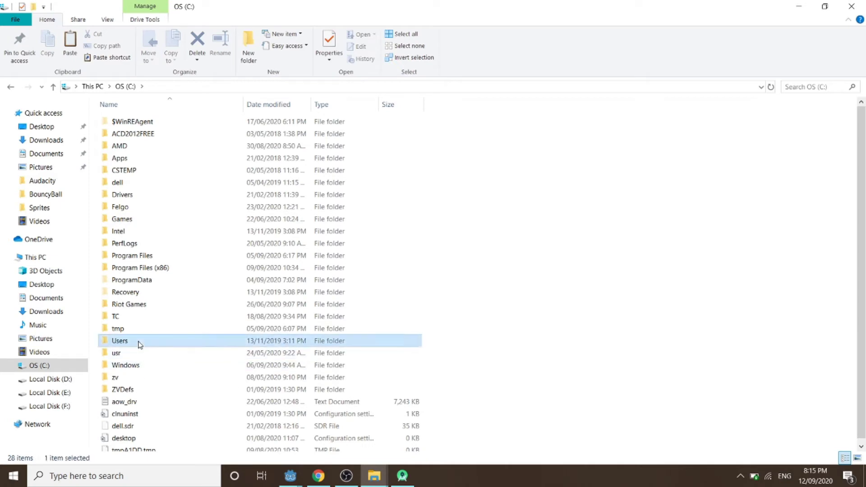
double_click(140, 344)
double_click(131, 122)
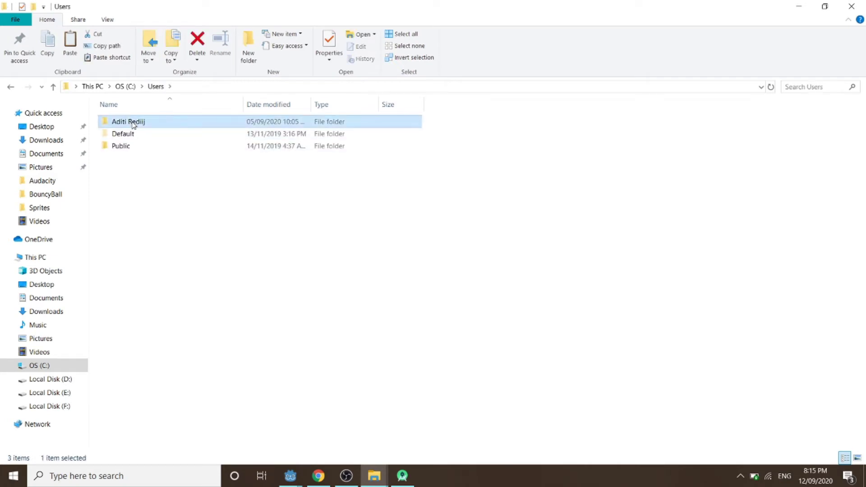
double_click(267, 231)
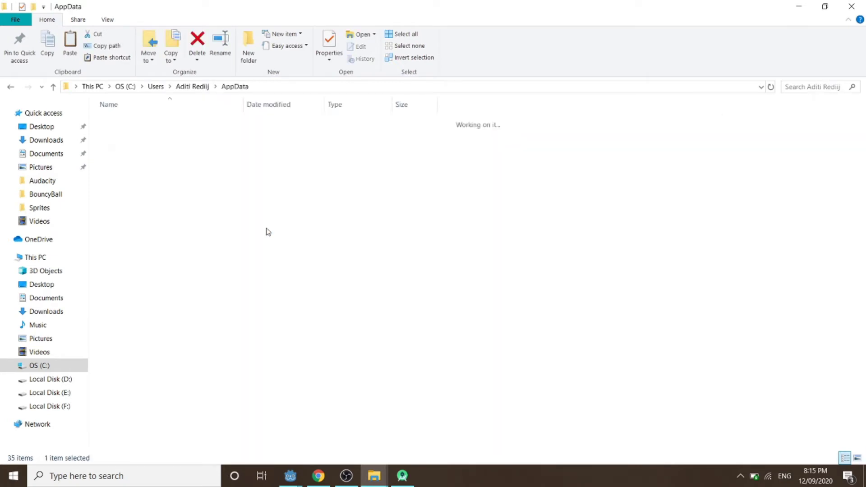
key(alt+Left)
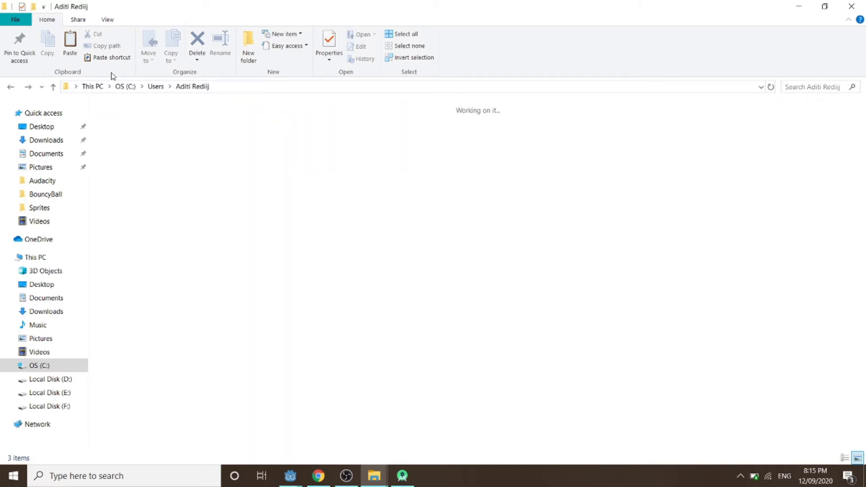
click(106, 19)
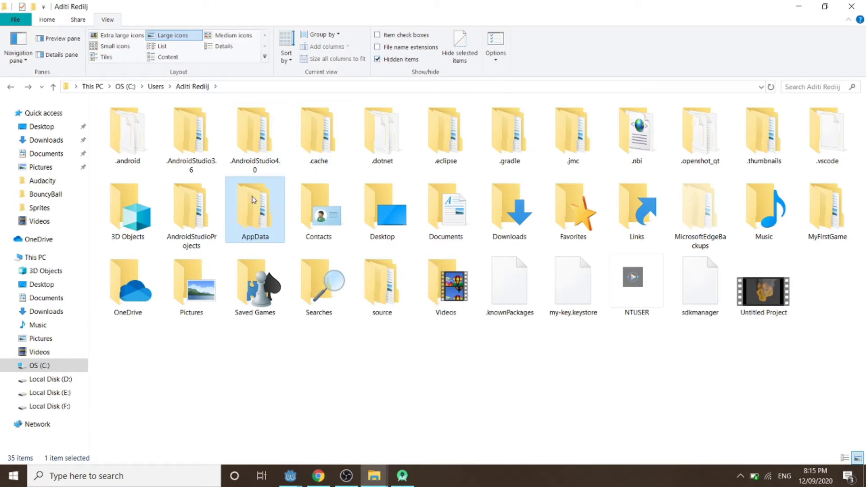
right_click(253, 215)
click(287, 456)
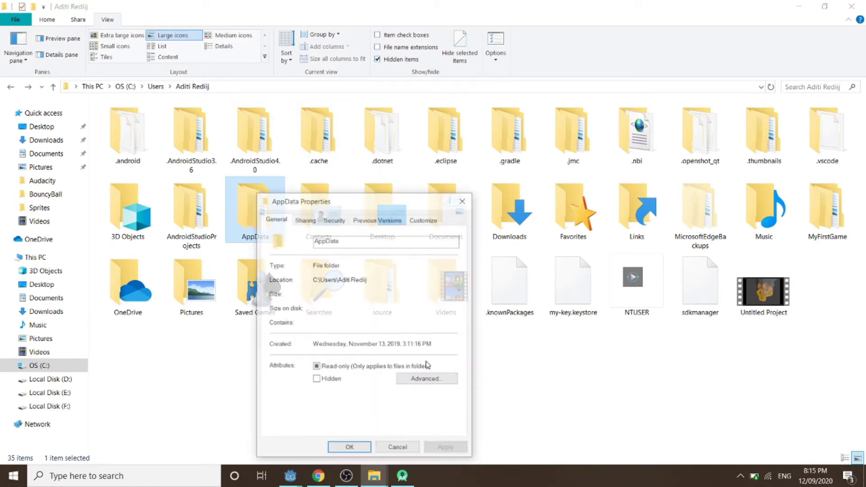
click(350, 452)
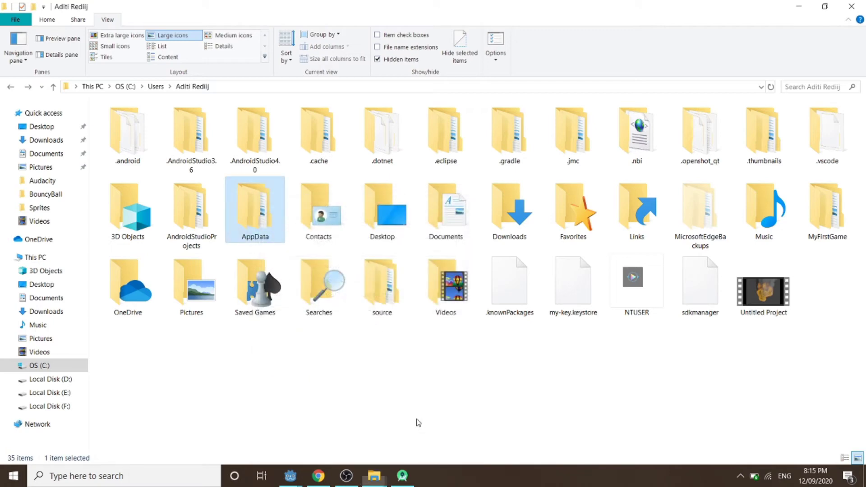
mouse_move(295, 484)
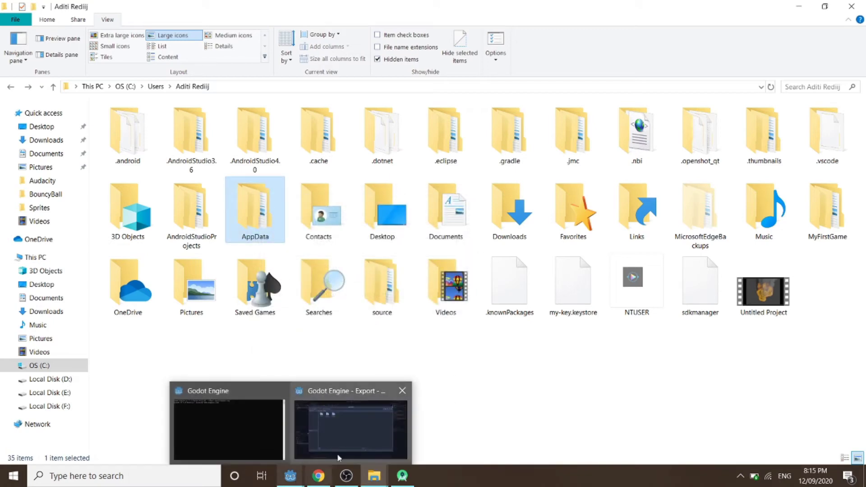
click(348, 443)
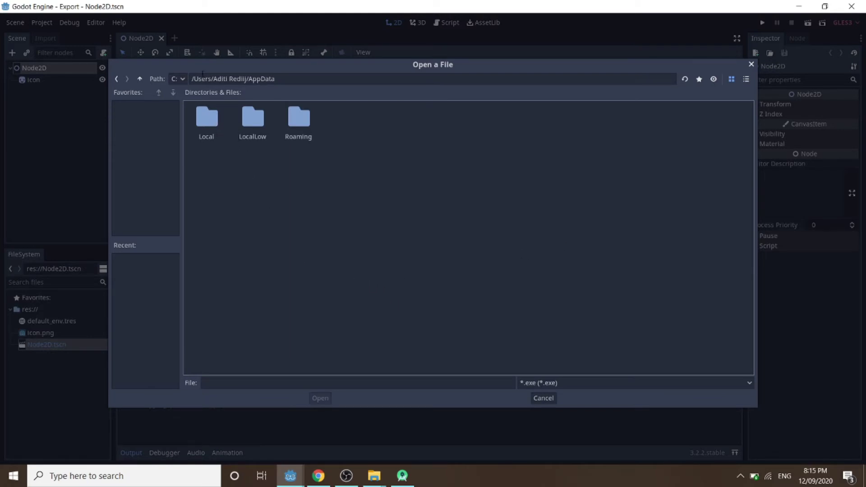
Set the Adb path to adb.exe in AppData/Local/Android/Sdk/platform-tools.
click(207, 124)
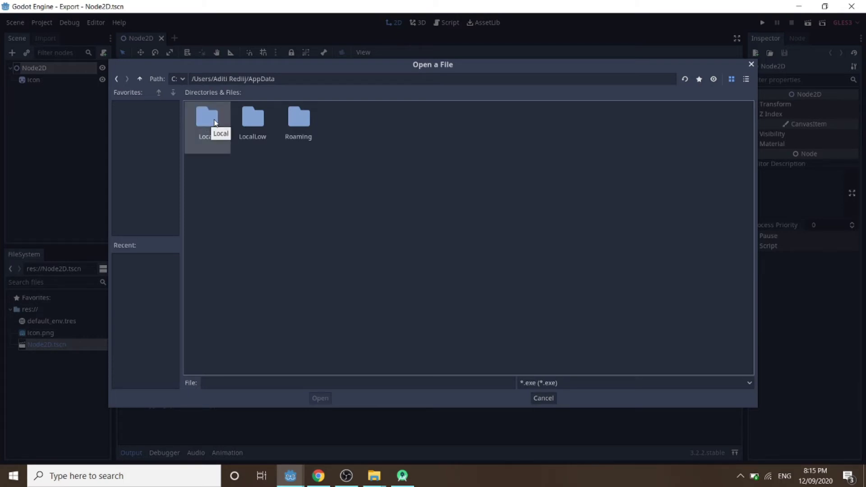
double_click(215, 123)
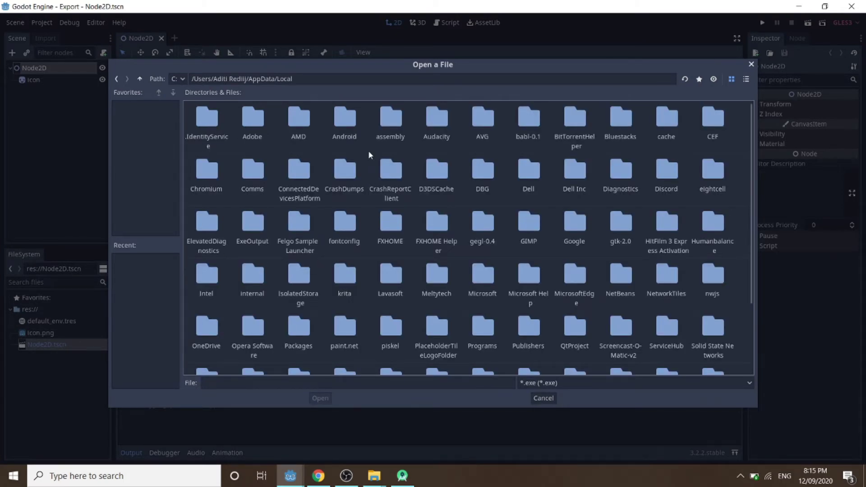
double_click(354, 132)
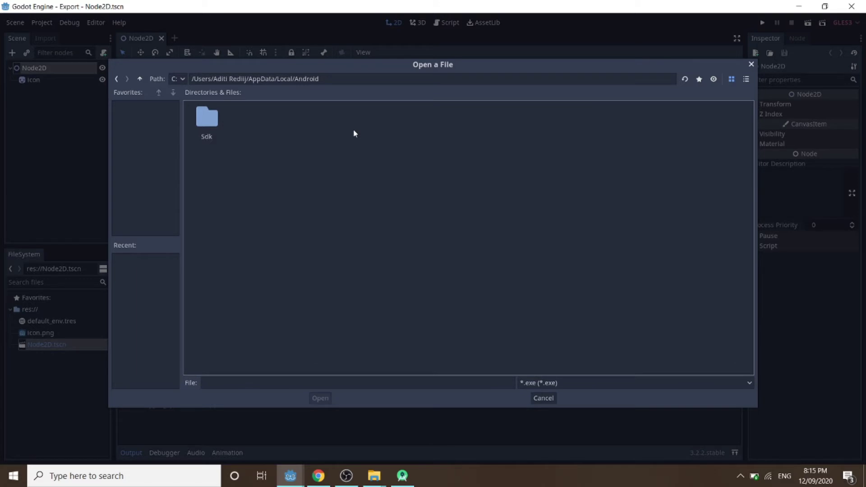
double_click(207, 122)
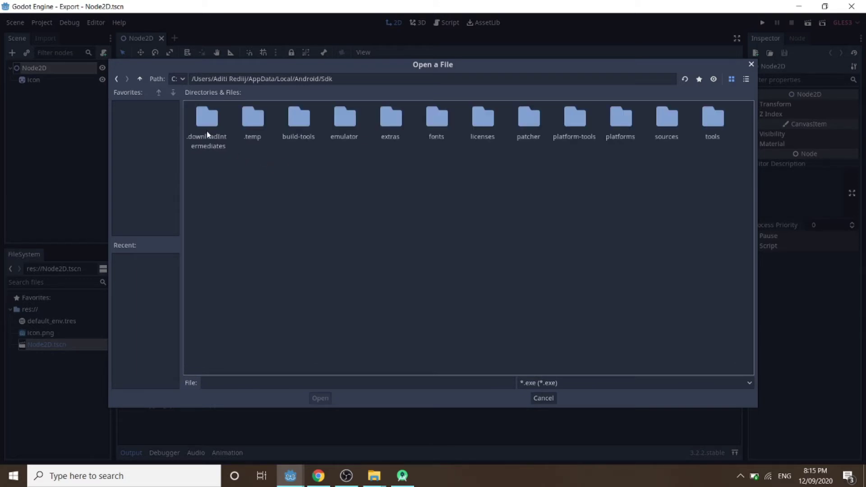
double_click(575, 132)
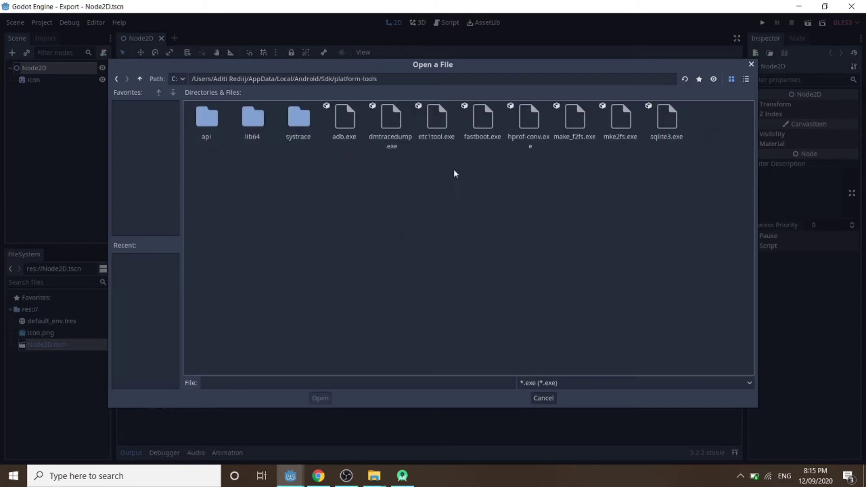
click(350, 138)
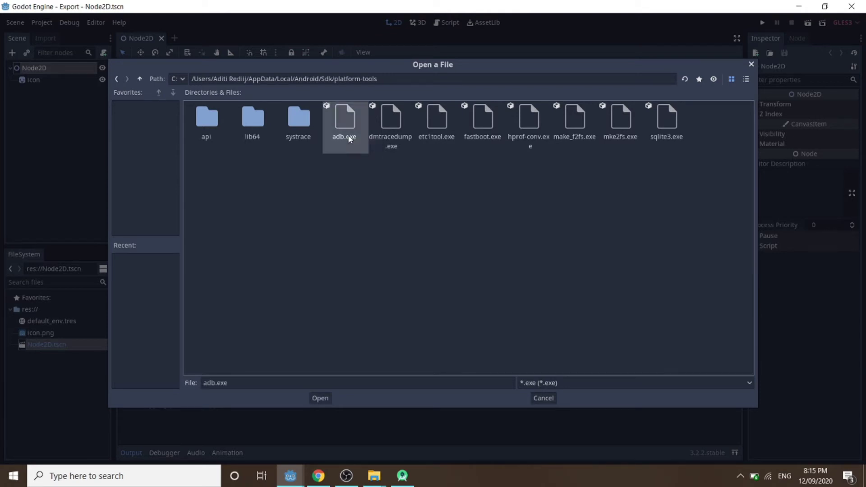
click(320, 398)
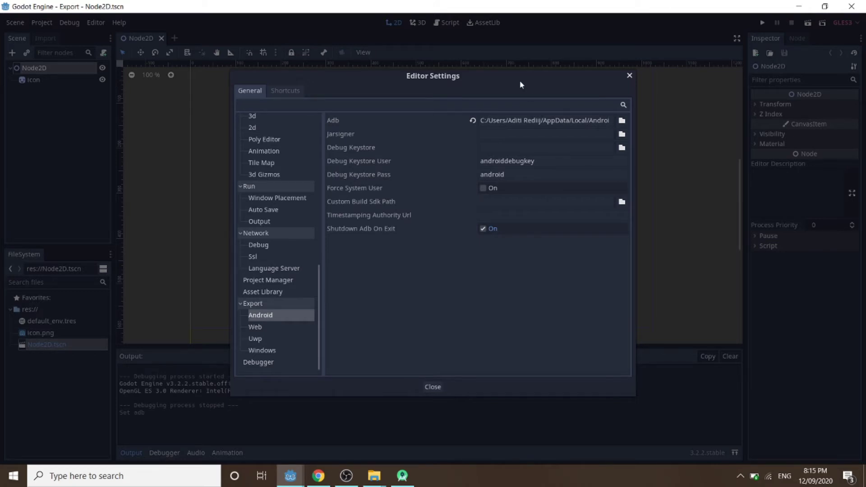
Set the Jarsigner path to jarsigner.exe in C:/Program Files/Java/jdk1.8.0_251/bin.
click(622, 134)
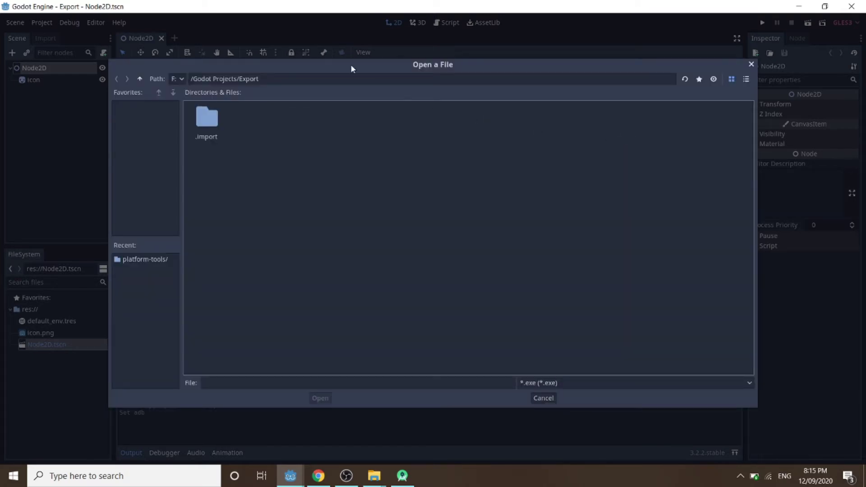
click(179, 79)
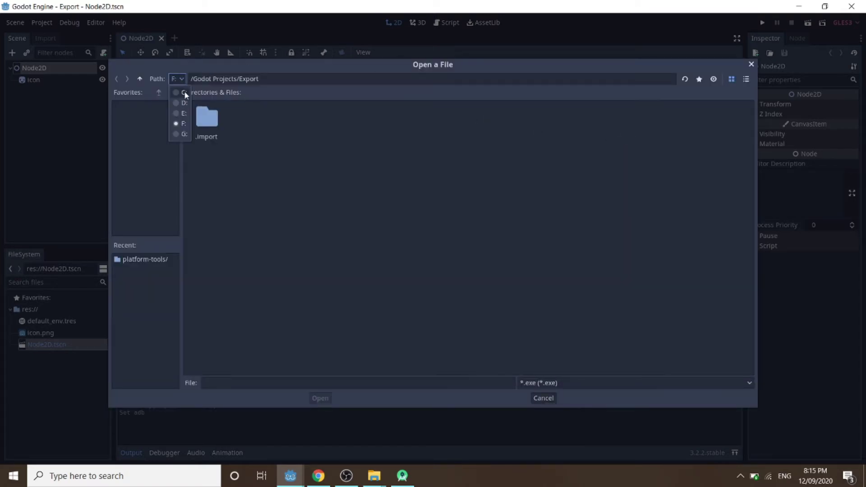
click(182, 92)
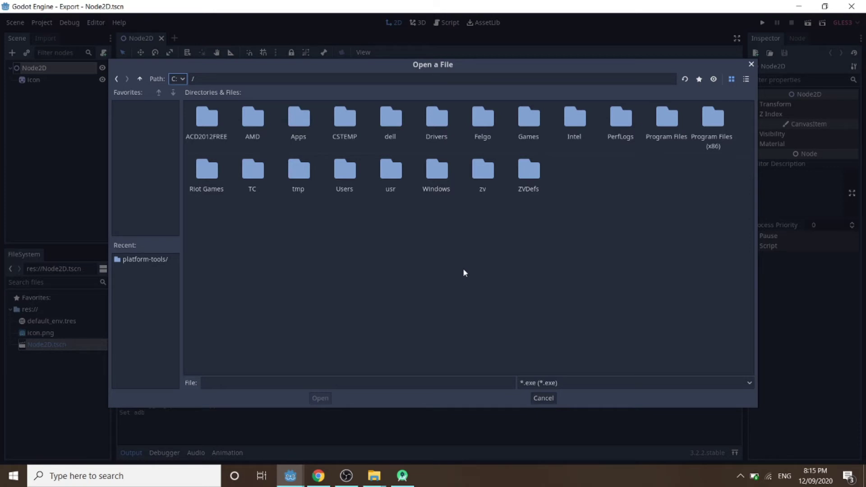
double_click(660, 137)
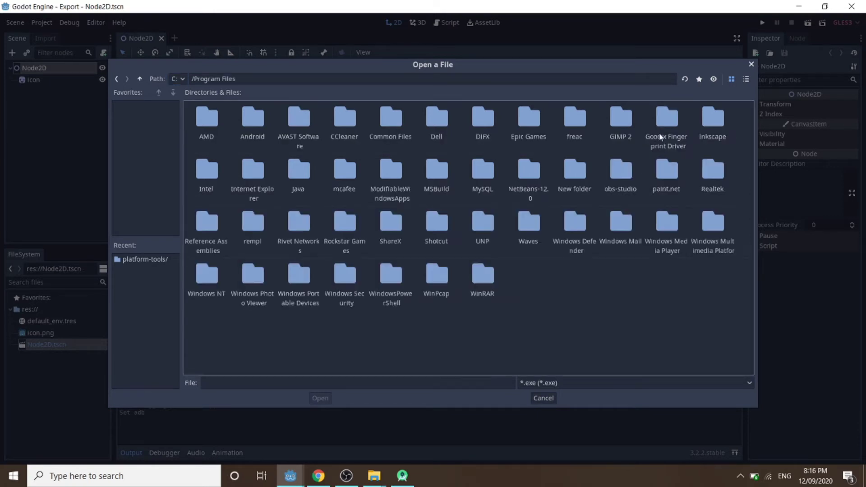
double_click(298, 171)
double_click(199, 116)
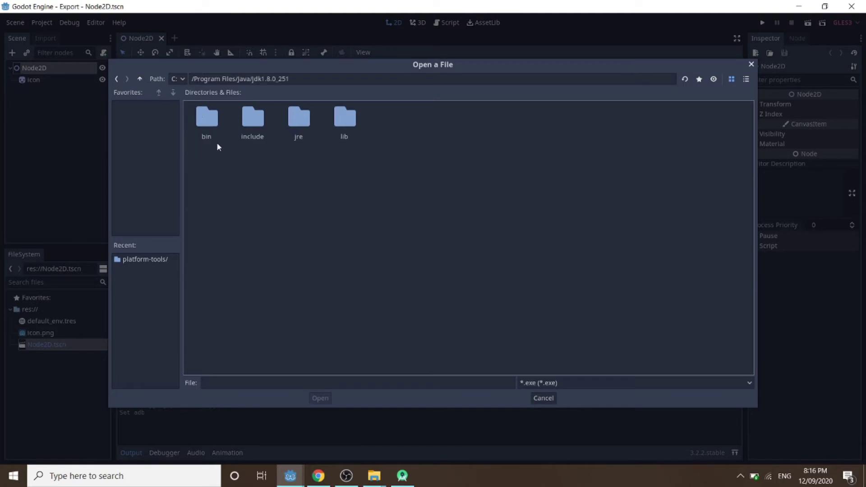
double_click(215, 118)
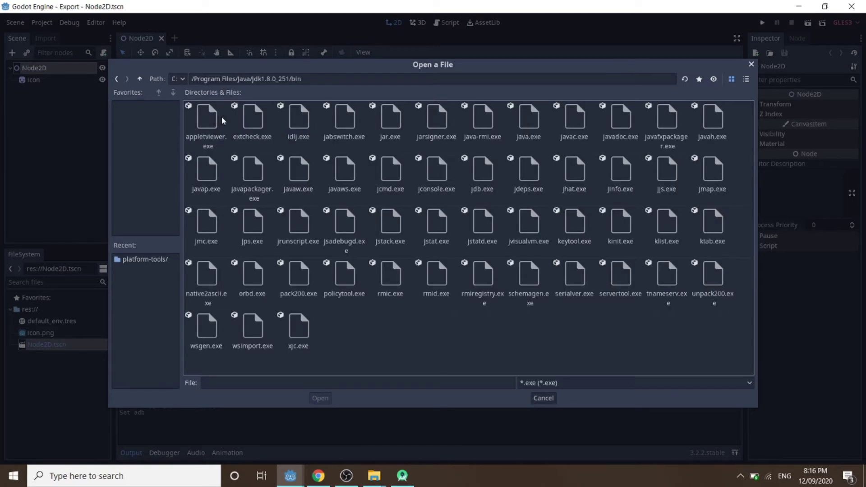
click(427, 138)
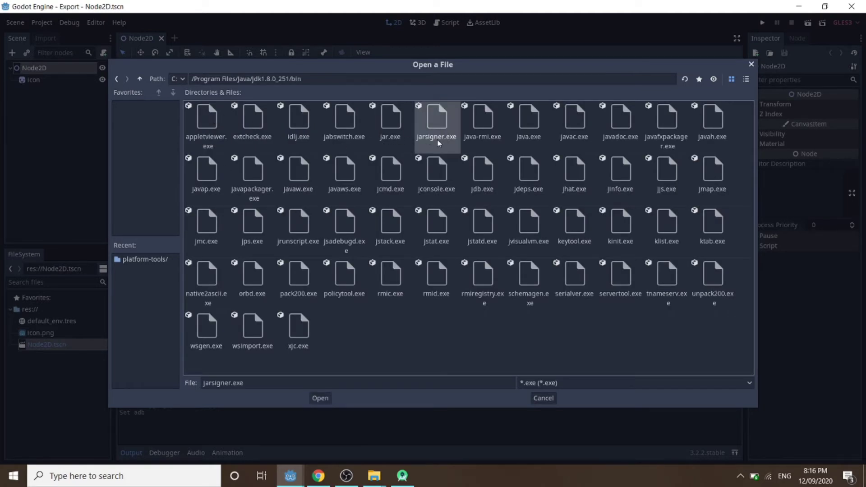
click(321, 398)
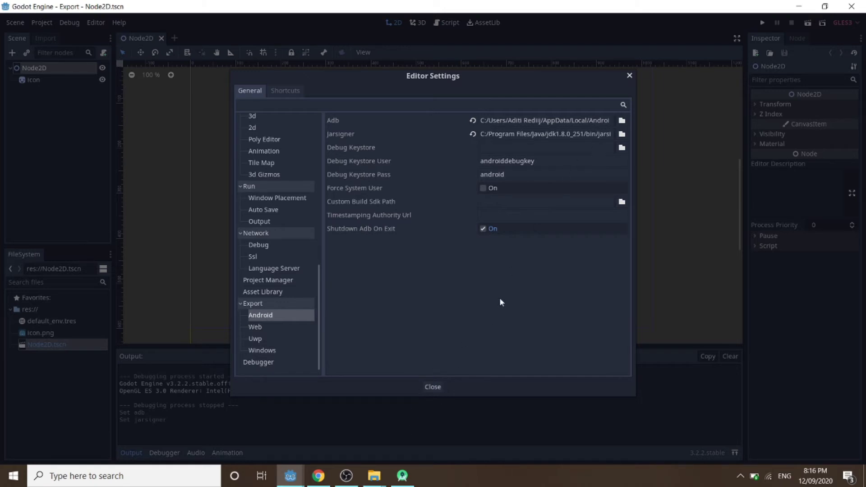
click(318, 475)
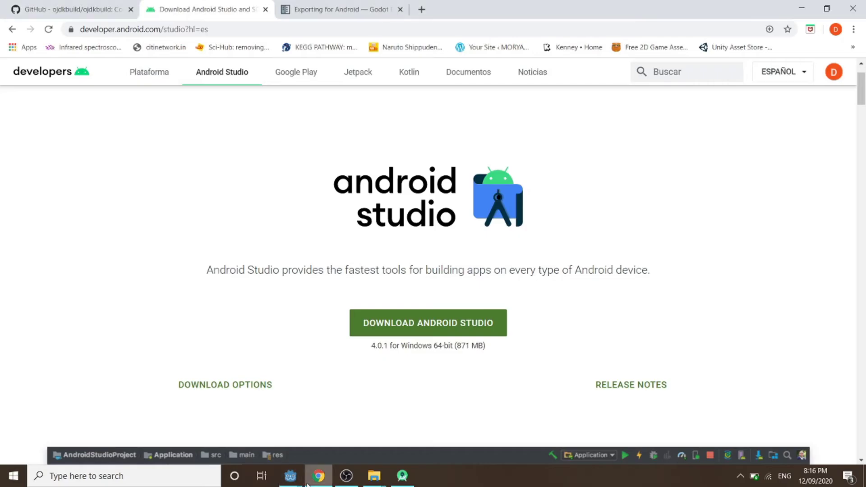
Read the Godot Exporting for Android docs and select the keytool command line.
click(341, 6)
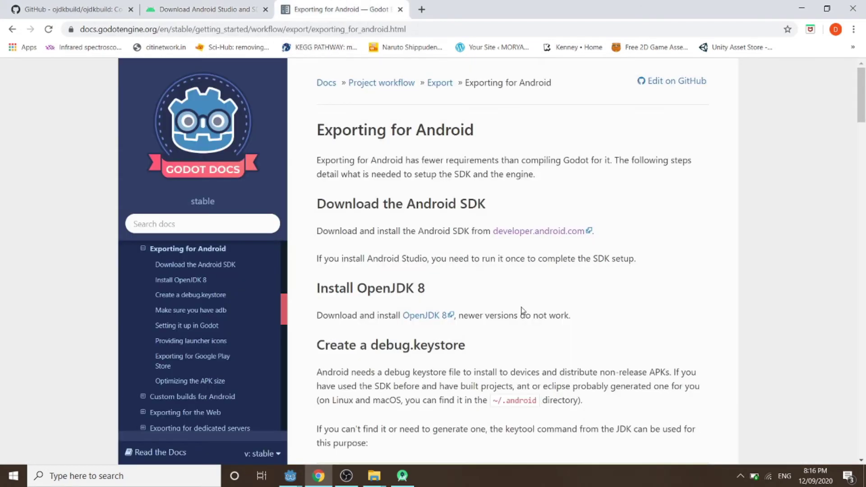
scroll(520, 309, down, 15)
scroll(520, 310, up, 9)
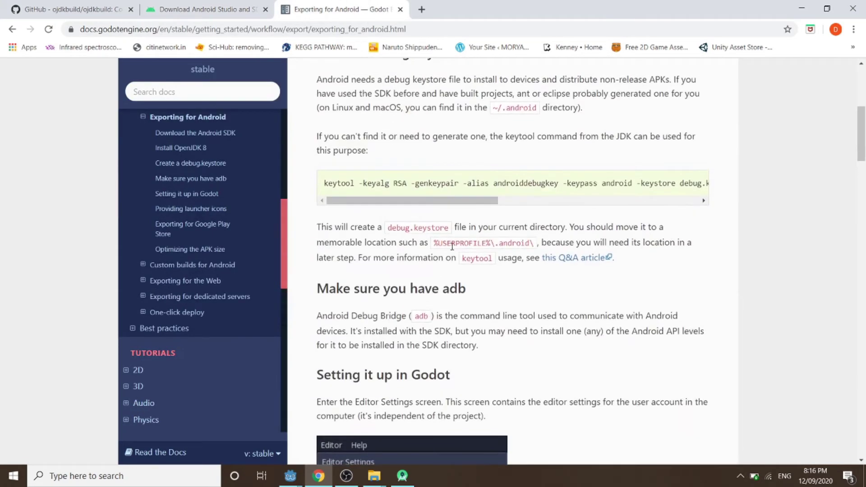
drag(330, 183, 807, 174)
click(807, 174)
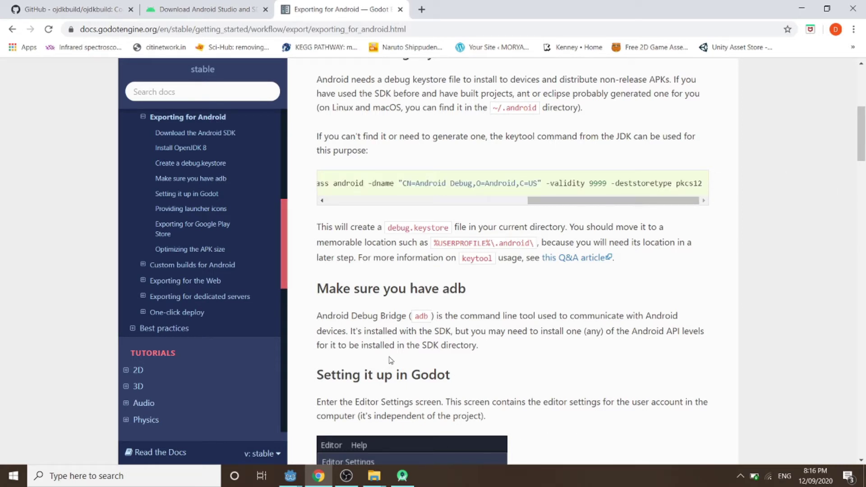
Return to the Godot Export window's Editor Settings.
mouse_move(290, 479)
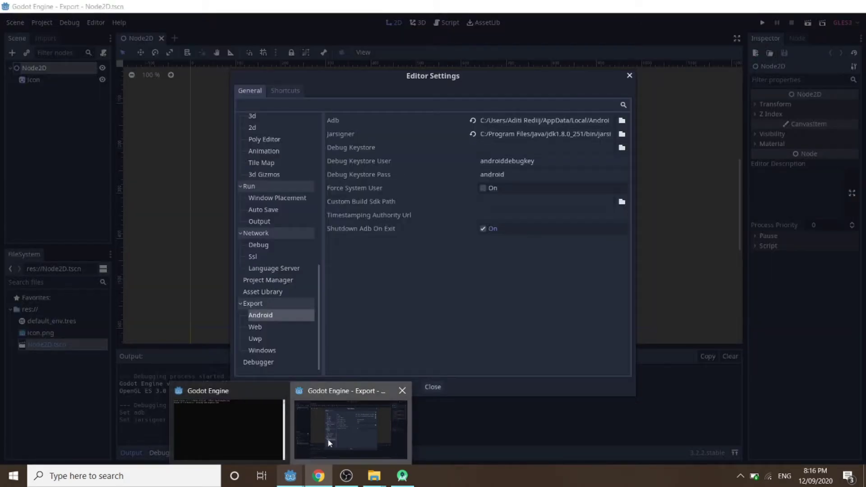
click(327, 438)
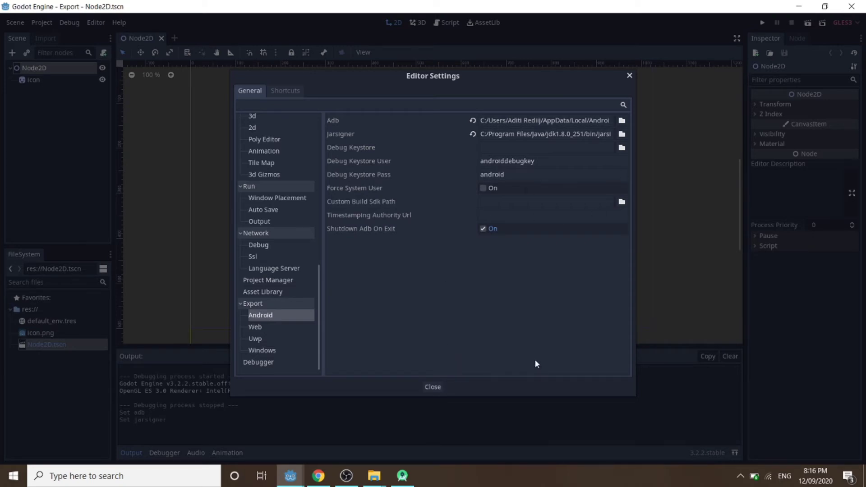
mouse_move(401, 475)
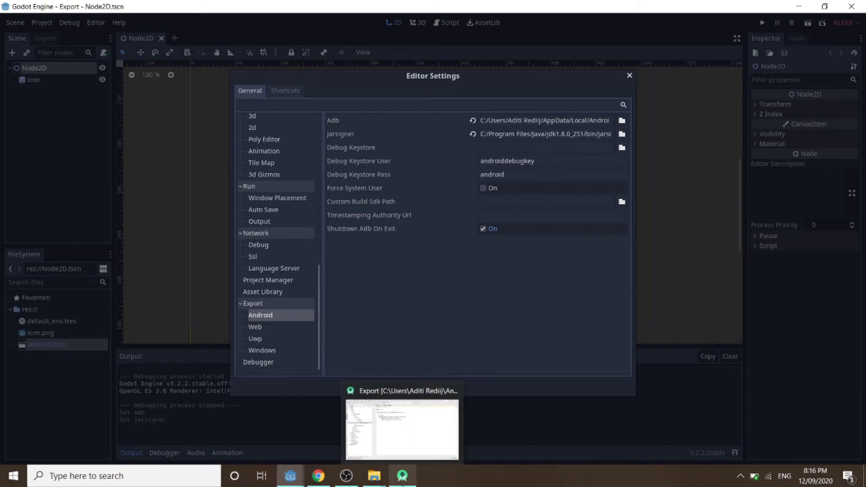
Bring the Android Studio Export project to the front and open its Build menu.
click(400, 431)
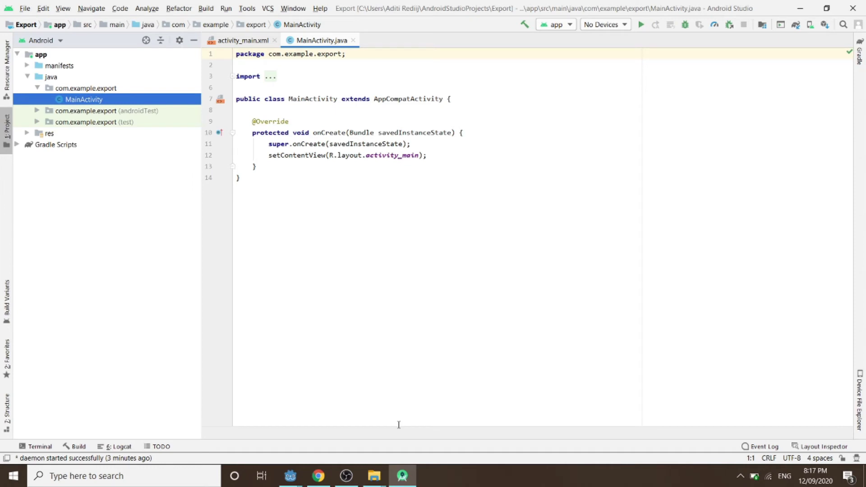
click(799, 8)
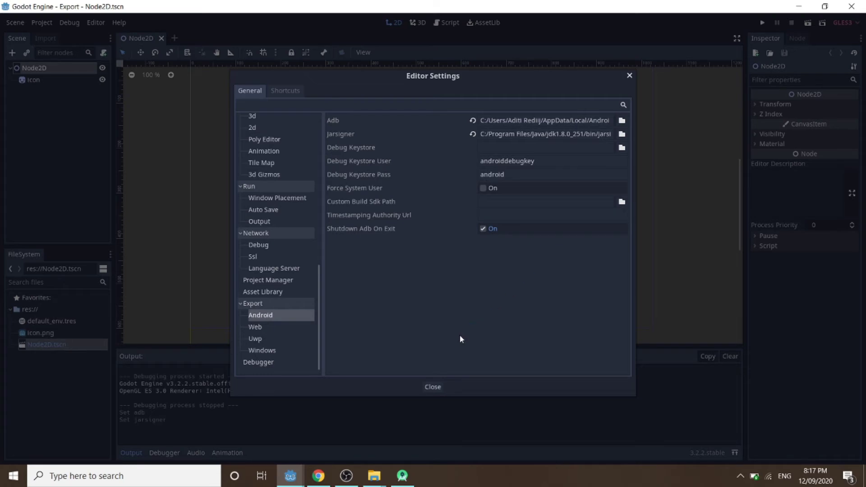
click(404, 483)
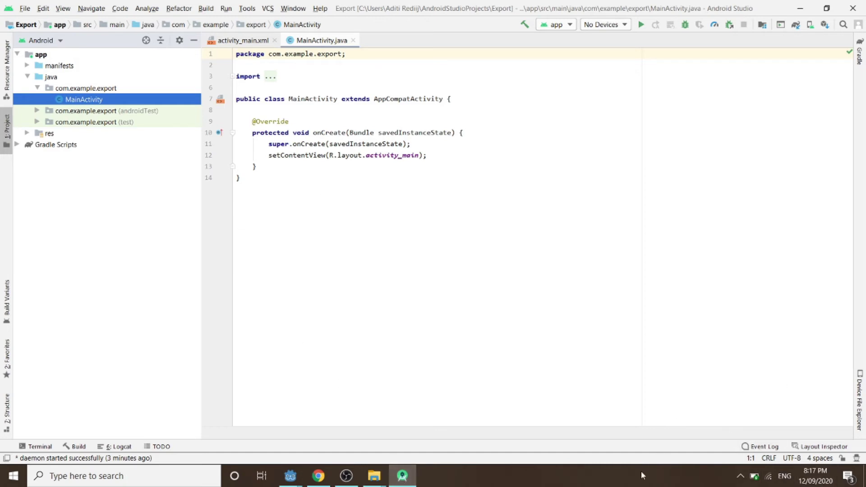
click(205, 8)
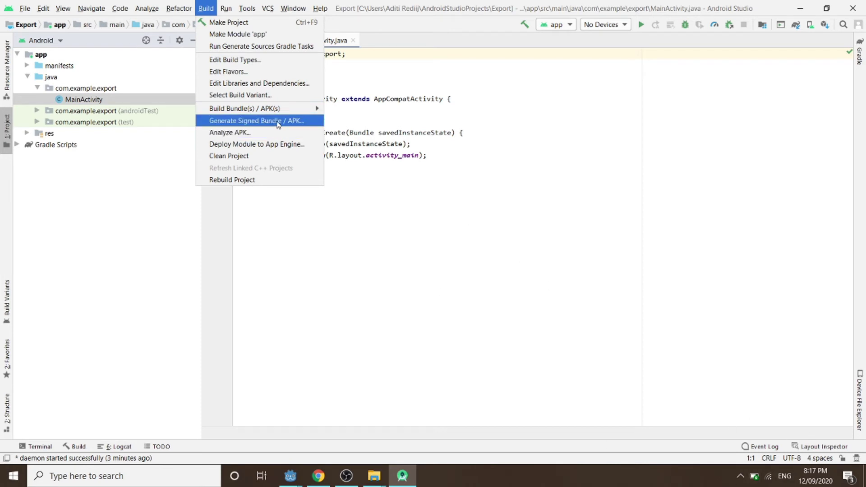
Start the Generate Signed Bundle / APK wizard with APK chosen.
click(278, 122)
click(239, 121)
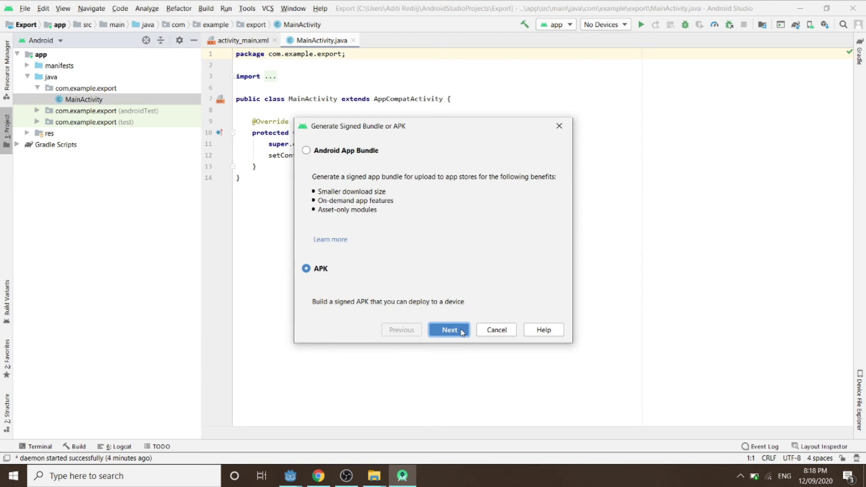
click(462, 331)
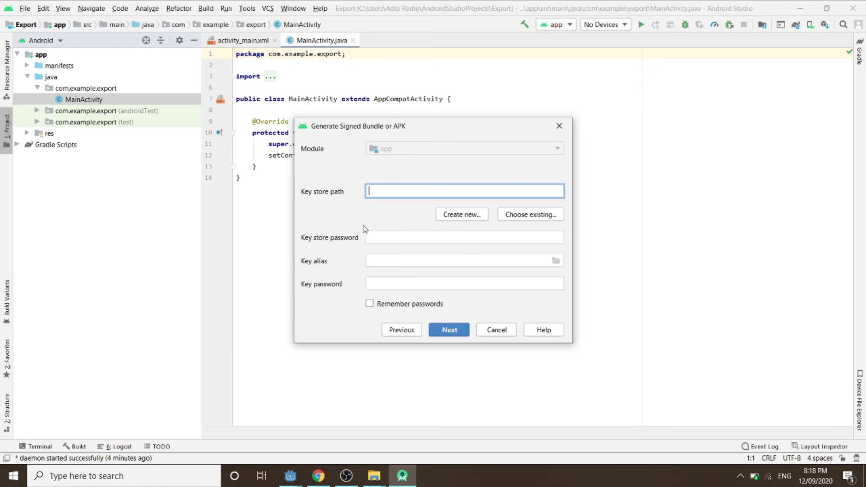
Create a new jks key store at E:\Games\Godot\ExportToAndroid.jks.
click(462, 215)
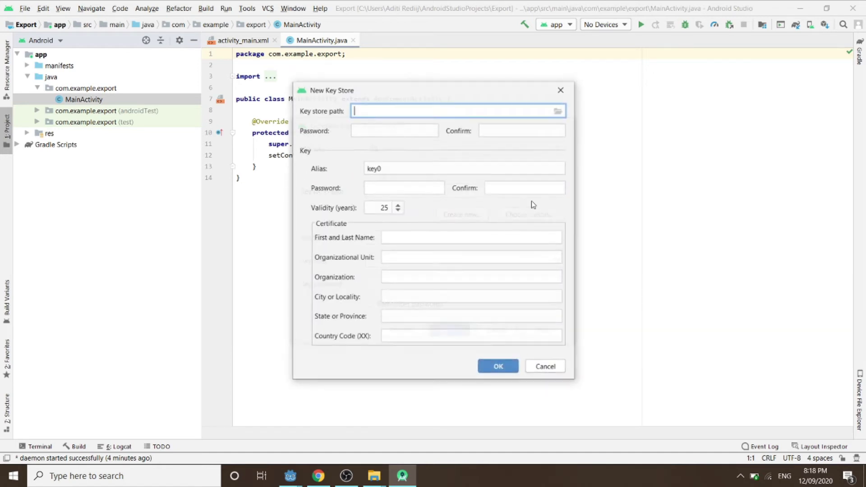
click(558, 112)
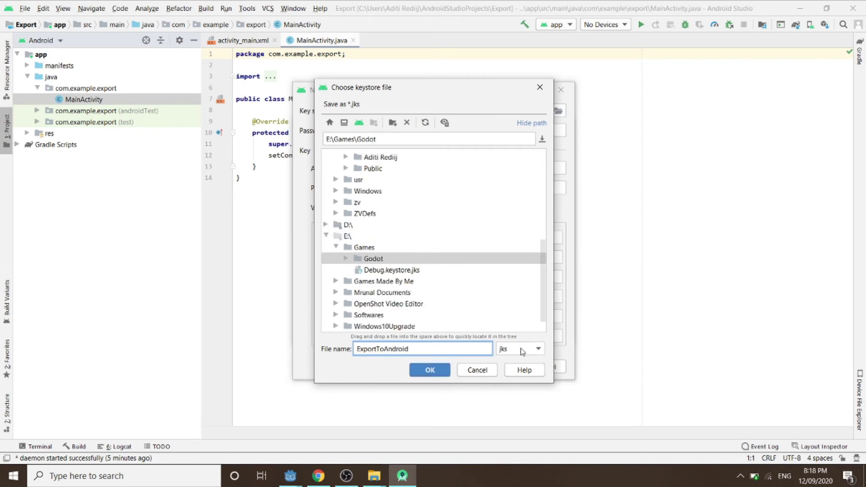
click(524, 350)
click(504, 365)
click(429, 369)
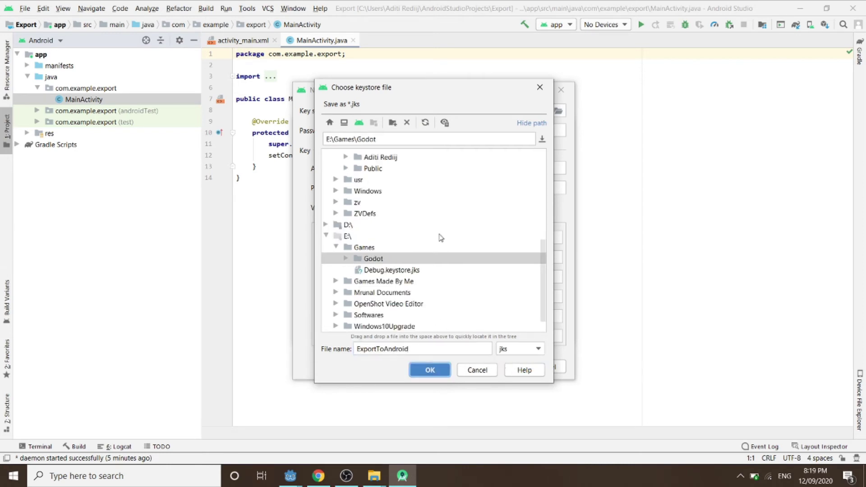
click(393, 169)
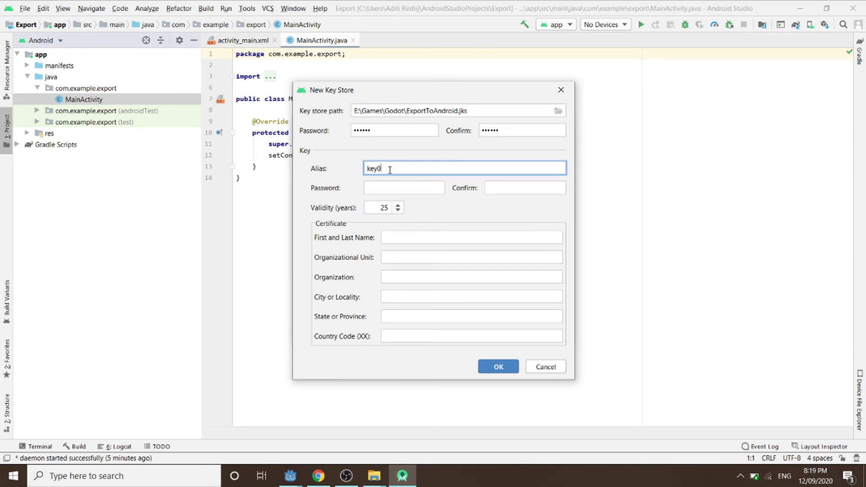
Rename the key alias to DebugExport and enter and confirm the key password.
drag(390, 169, 356, 172)
text(DebugExport)
double_click(419, 167)
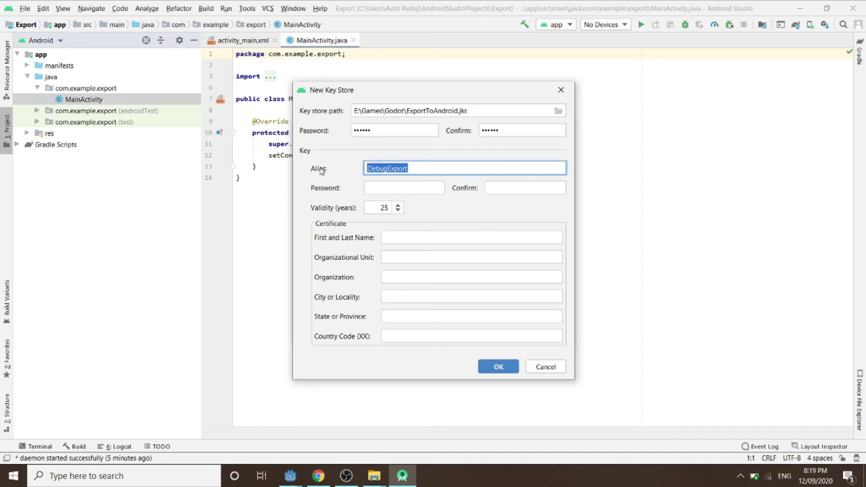
click(382, 189)
text(******)
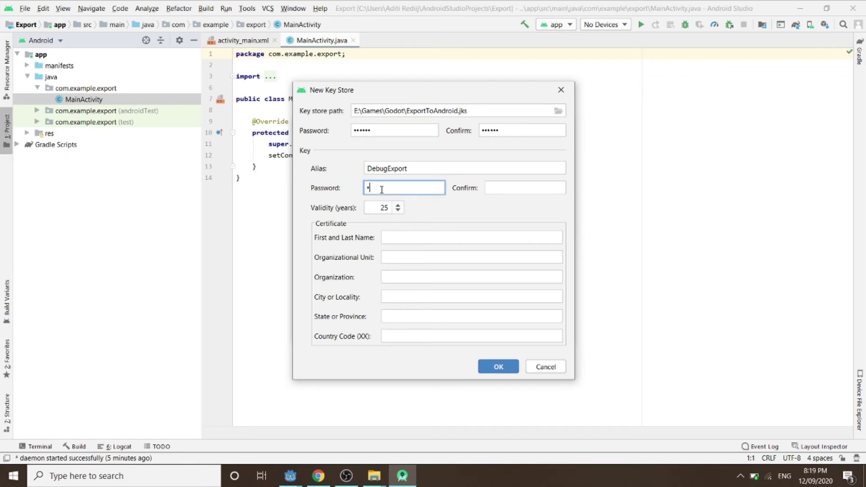
click(508, 191)
text(*)
text(456)
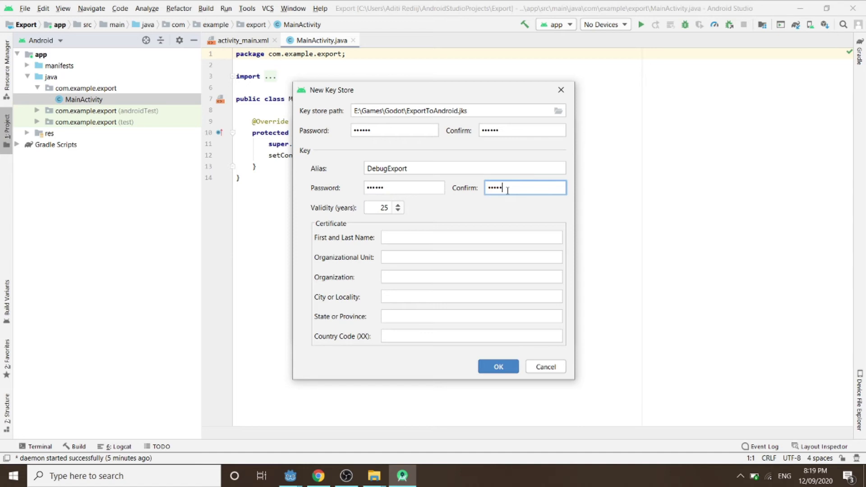
Fill certificate fields with a, b, c, d, e and country code IN, then create the key store.
click(446, 233)
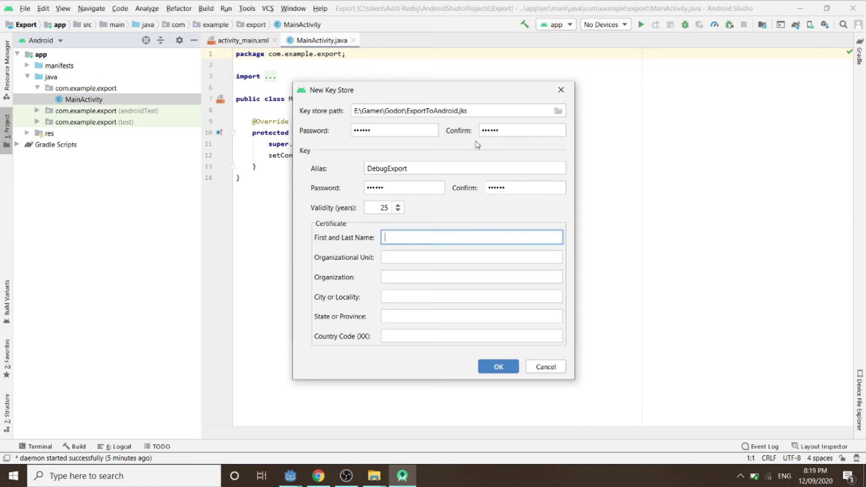
text(a)
click(390, 260)
text(b)
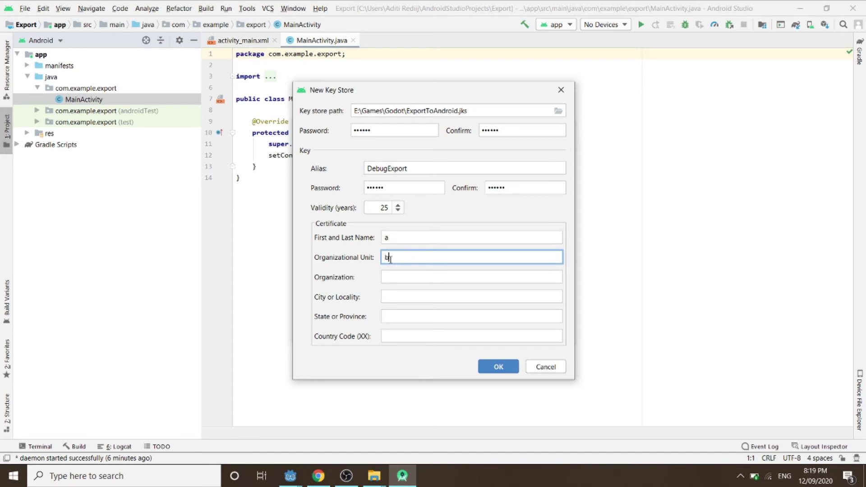
click(393, 272)
text(c)
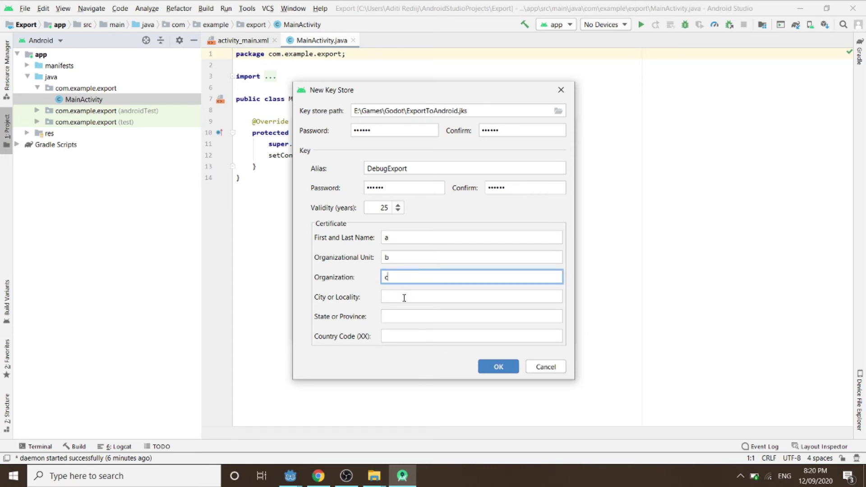
click(404, 296)
text(d)
click(405, 316)
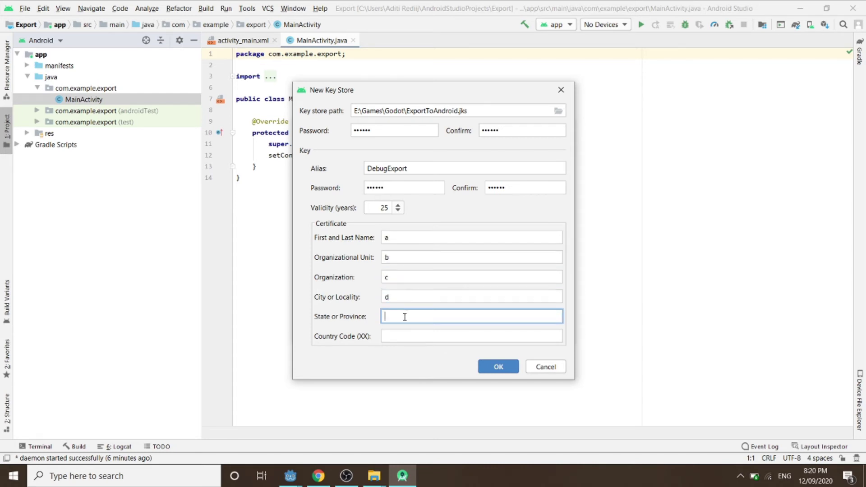
text(e)
click(393, 341)
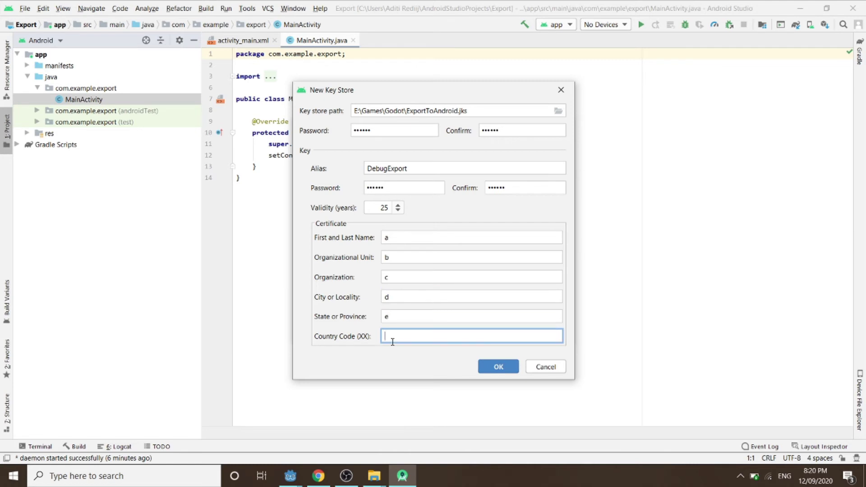
text(IN)
click(498, 367)
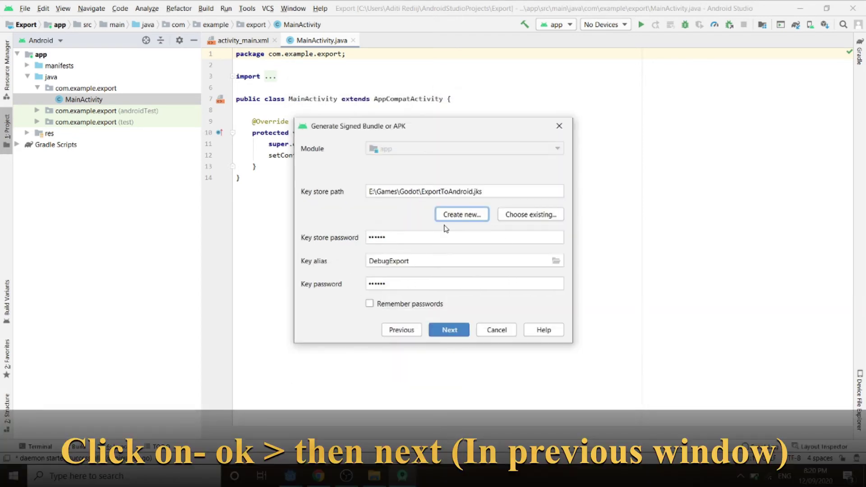
Build a signed debug APK with V1 and V2 signatures and remembered passwords, then minimize Android Studio.
click(369, 304)
click(446, 329)
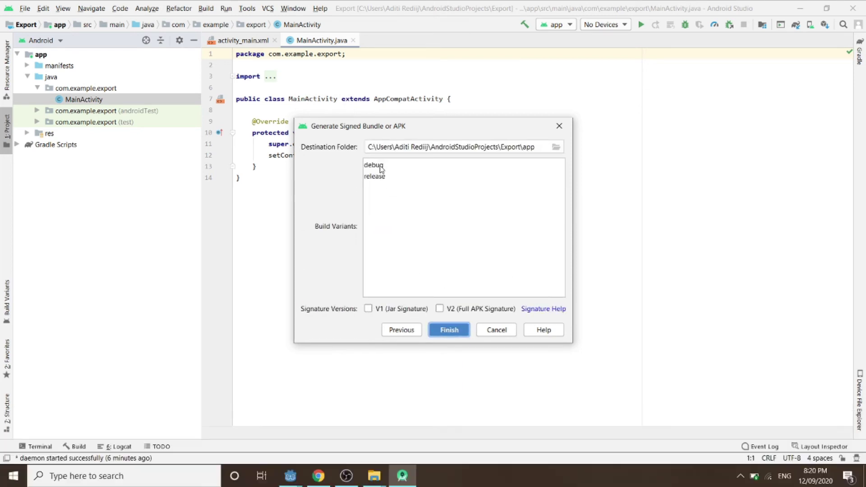
click(380, 166)
click(368, 309)
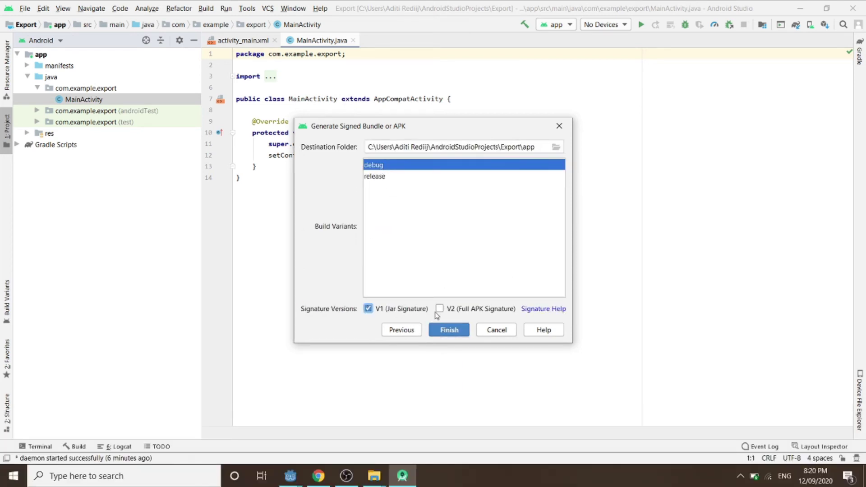
click(439, 308)
click(448, 330)
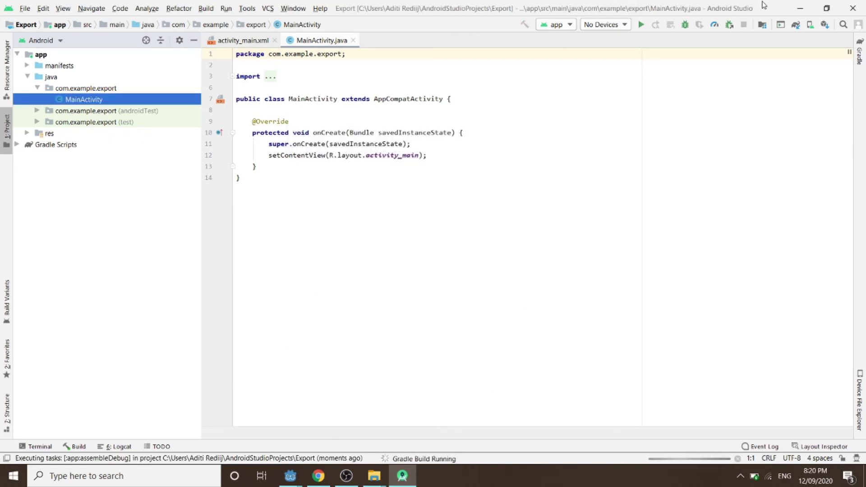
click(799, 8)
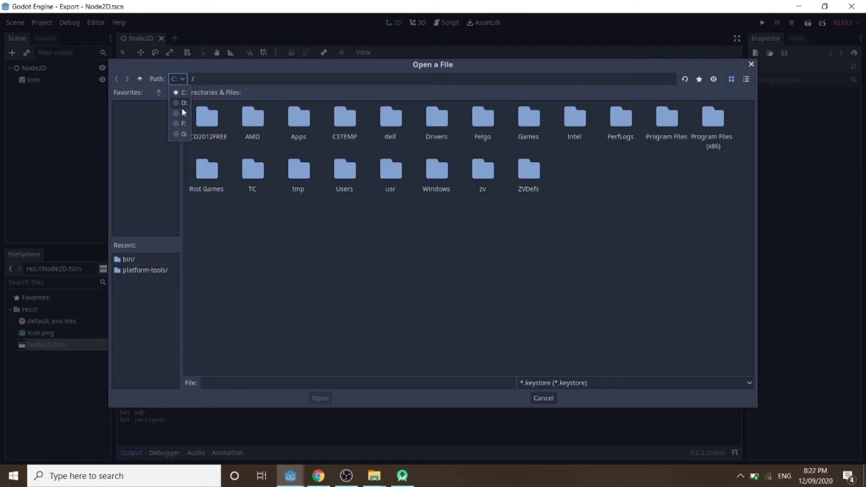
Choose E:/Games/Godot/ExportToAndroid.jks as the debug keystore, showing All Files to reveal it.
click(181, 107)
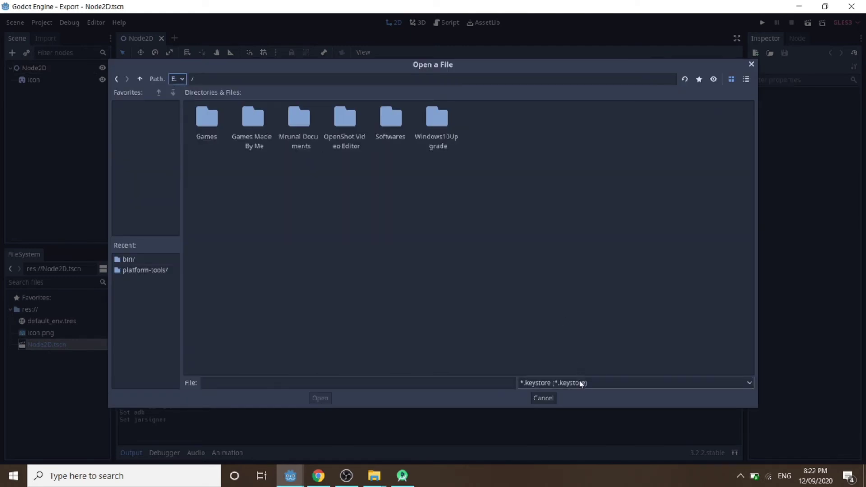
double_click(213, 138)
double_click(213, 138)
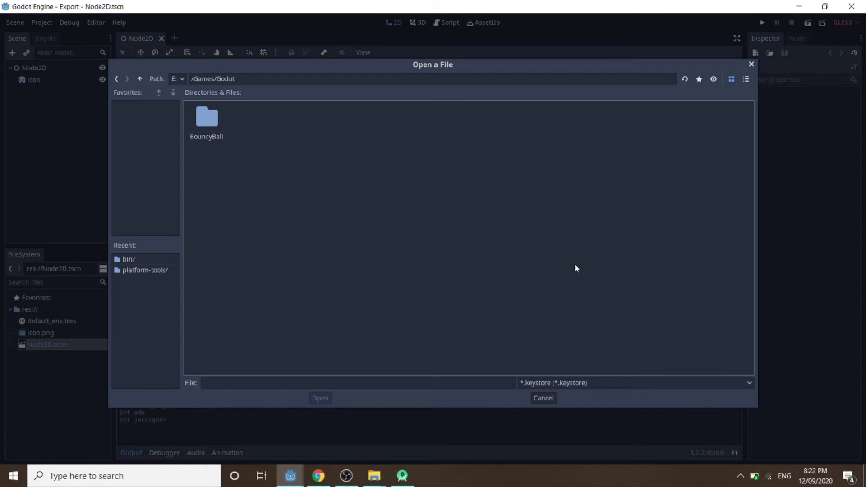
click(559, 382)
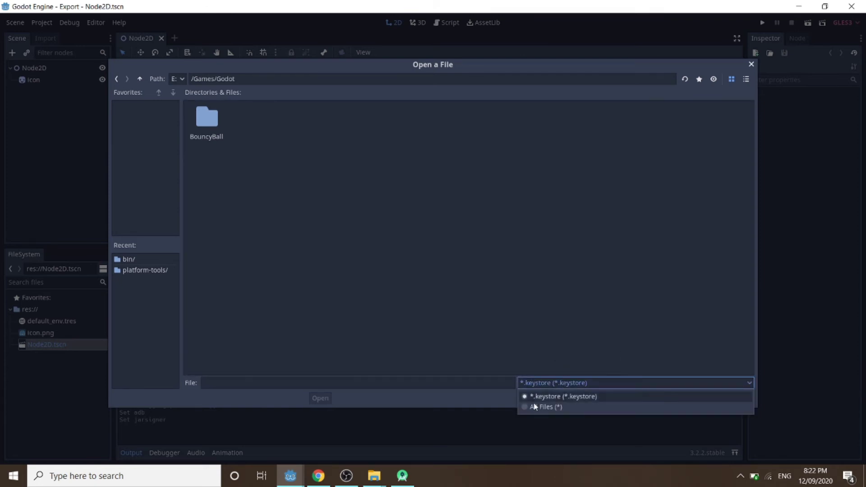
click(534, 406)
click(559, 383)
click(559, 395)
click(562, 383)
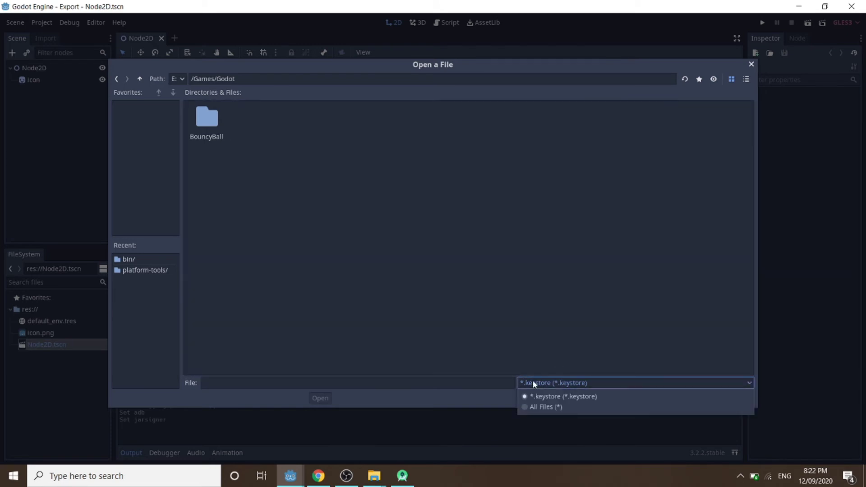
click(535, 408)
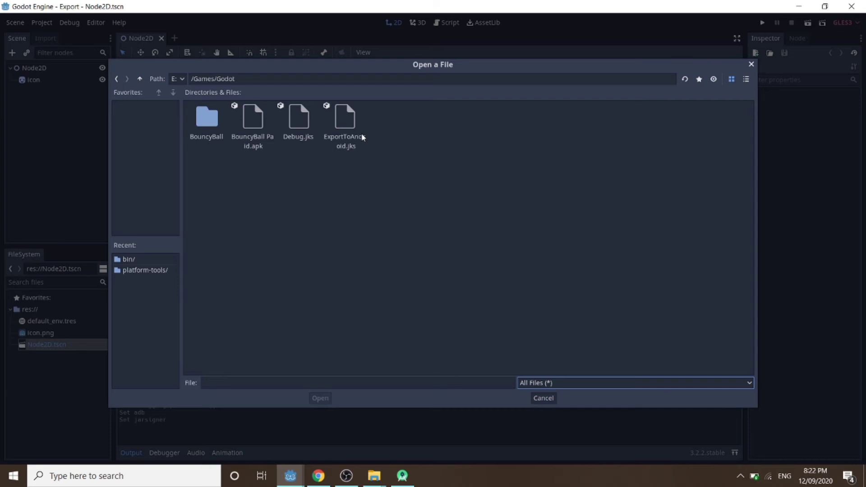
double_click(346, 139)
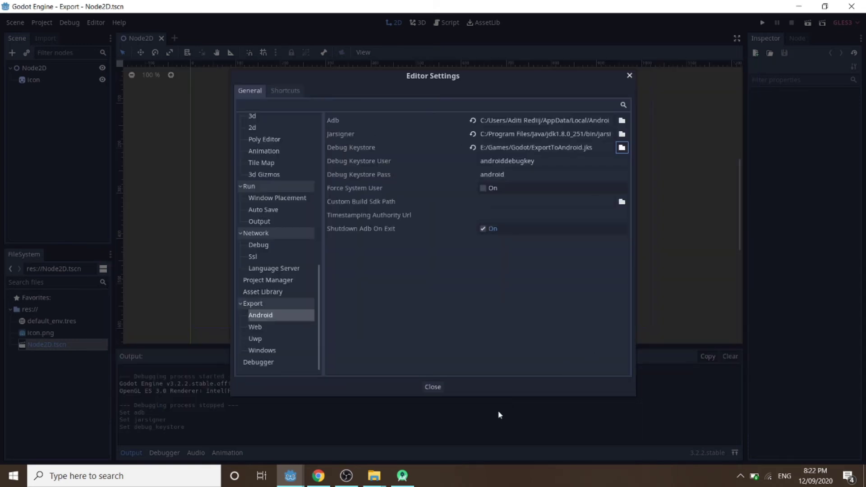
Clear the default androiddebugkey user and default password from the Debug Keystore fields.
click(541, 162)
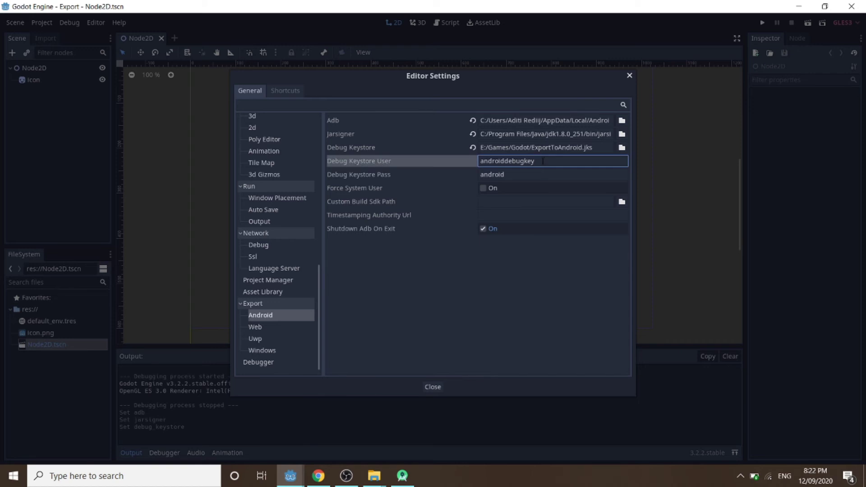
drag(544, 162, 451, 157)
key(BackSpace)
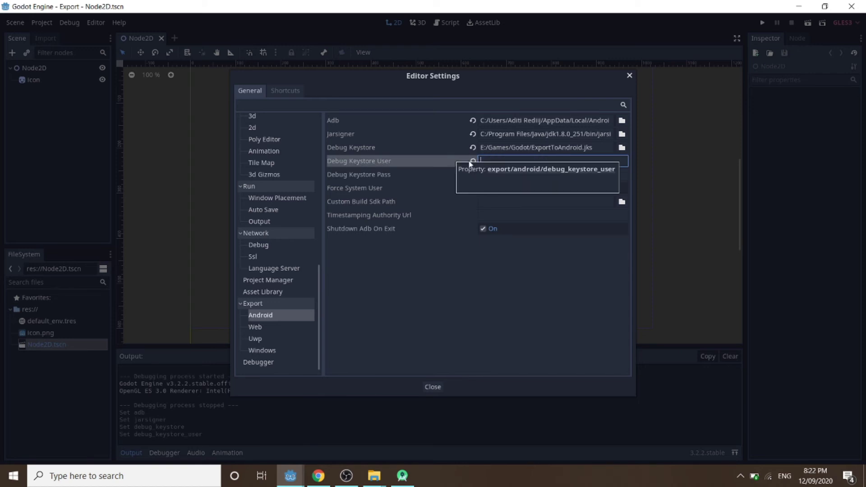
click(546, 174)
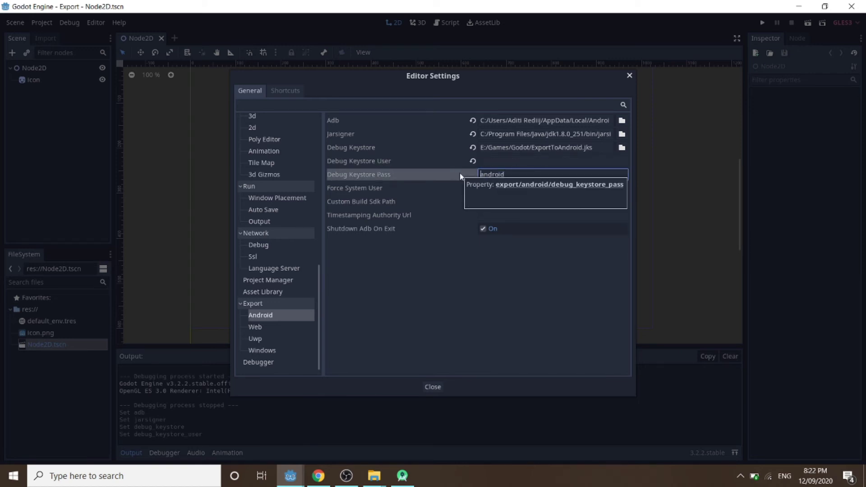
double_click(491, 174)
key(BackSpace)
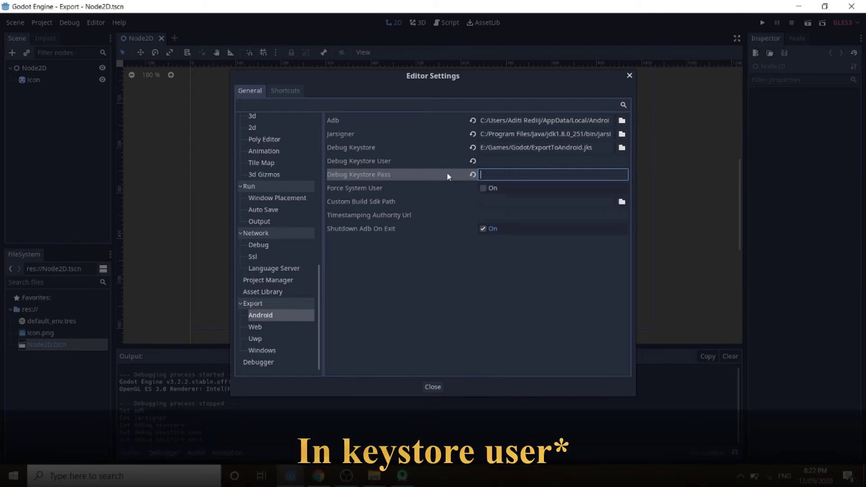
Enter DebugExport as the keystore user and the new keystore password, then close Editor Settings.
click(497, 159)
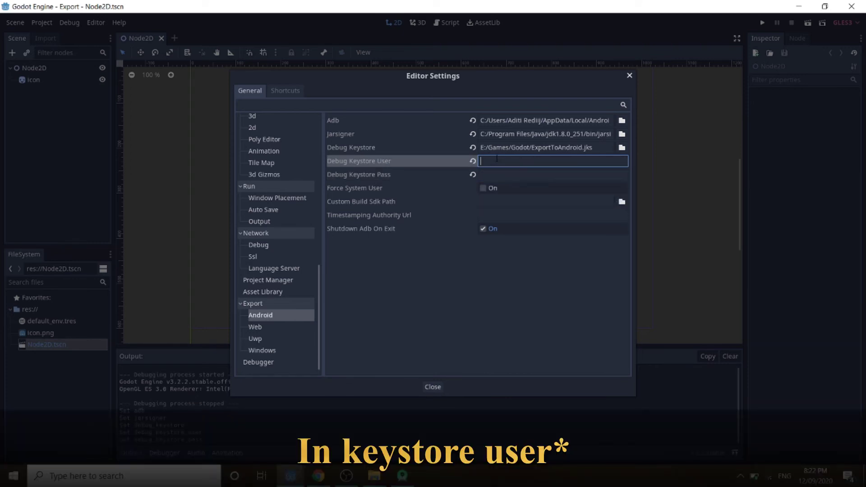
text(DebugExport)
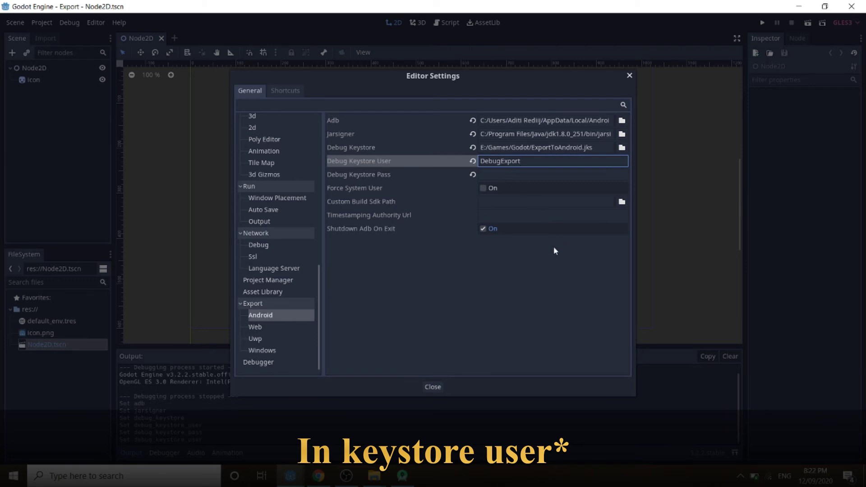
click(497, 174)
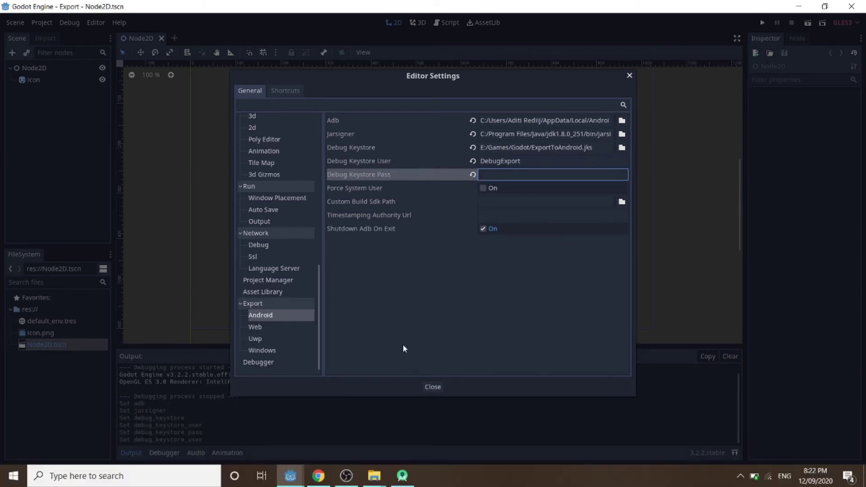
text(123456)
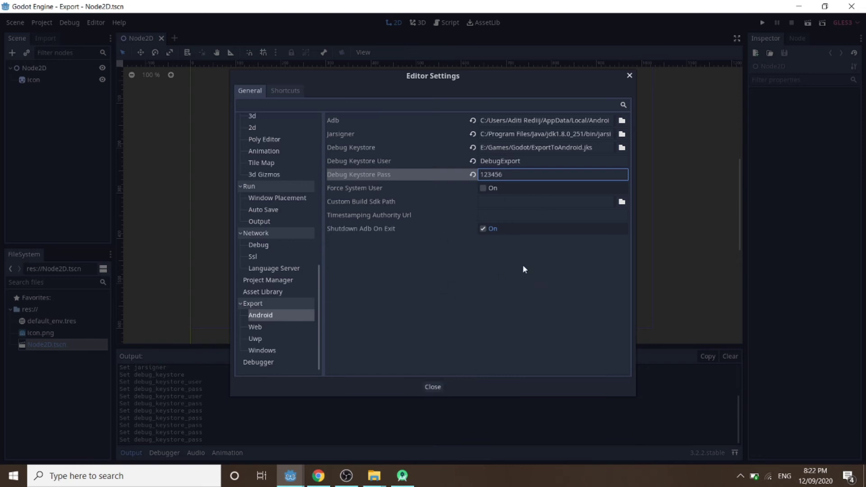
click(429, 387)
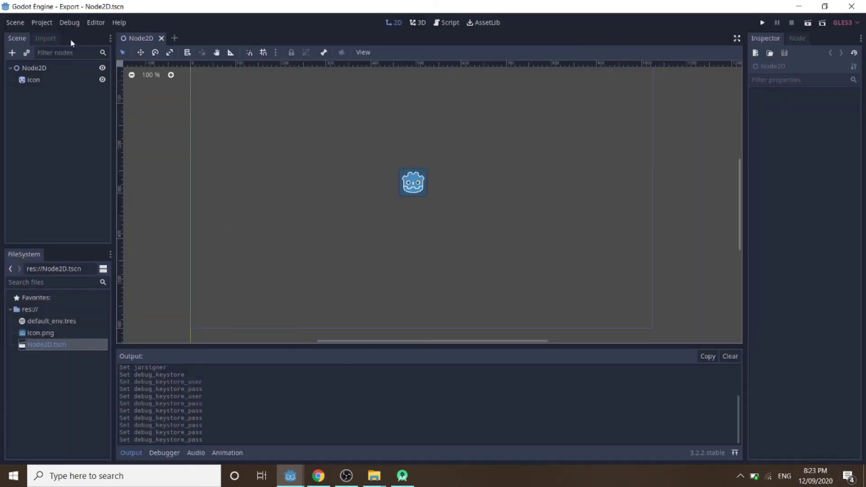
Add an Android export preset from the Project > Export dialog.
click(43, 23)
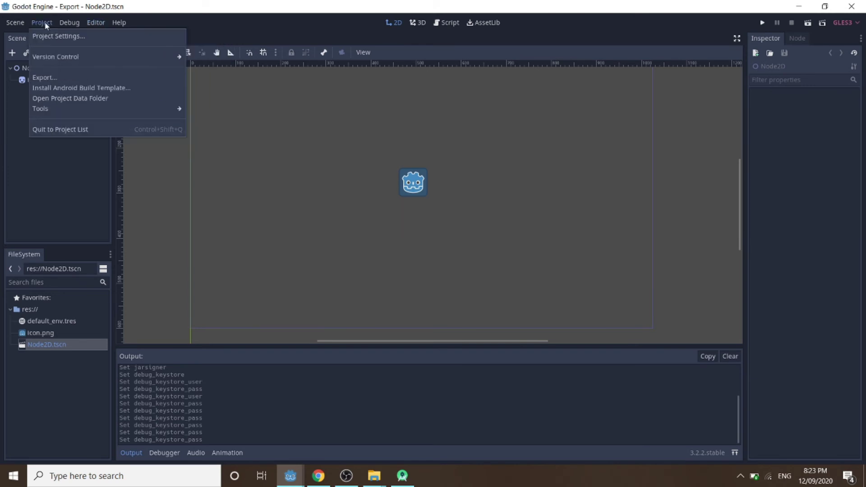
click(45, 78)
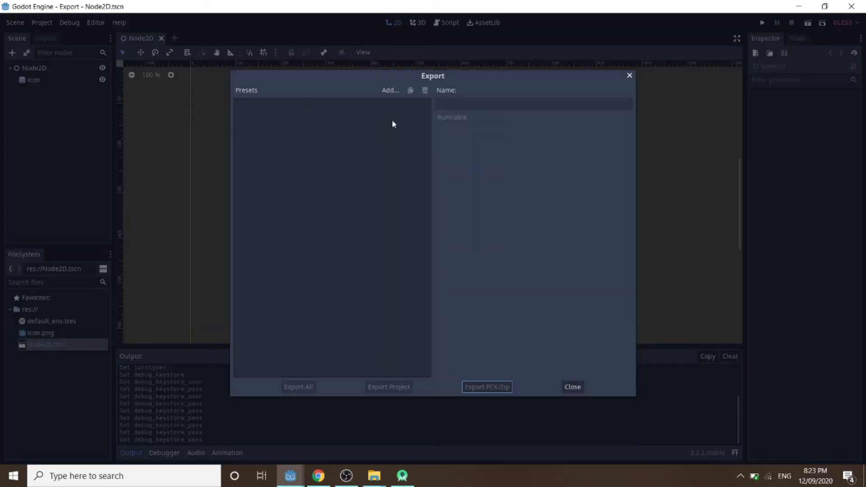
click(389, 90)
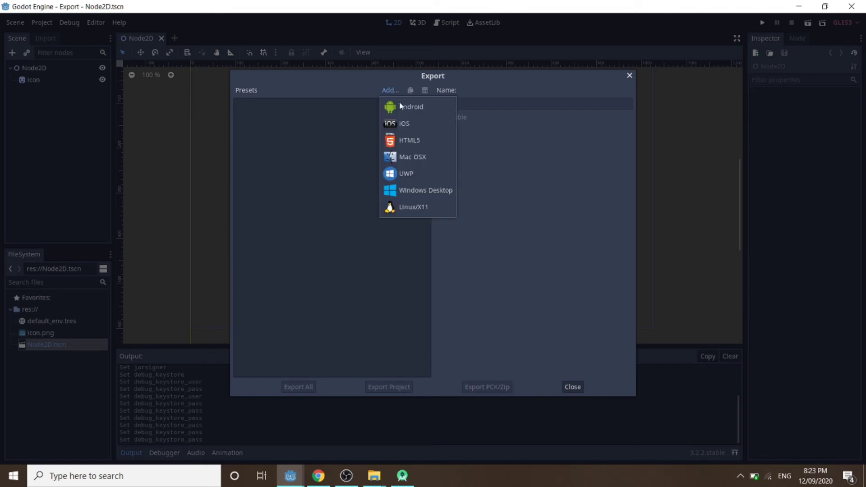
click(402, 106)
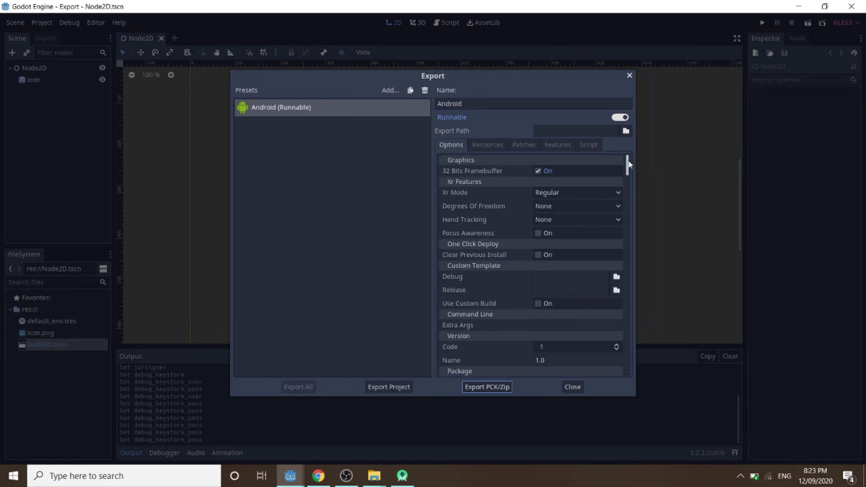
Keep the Android preset Runnable and edit the package Unique Name value.
click(621, 121)
click(621, 121)
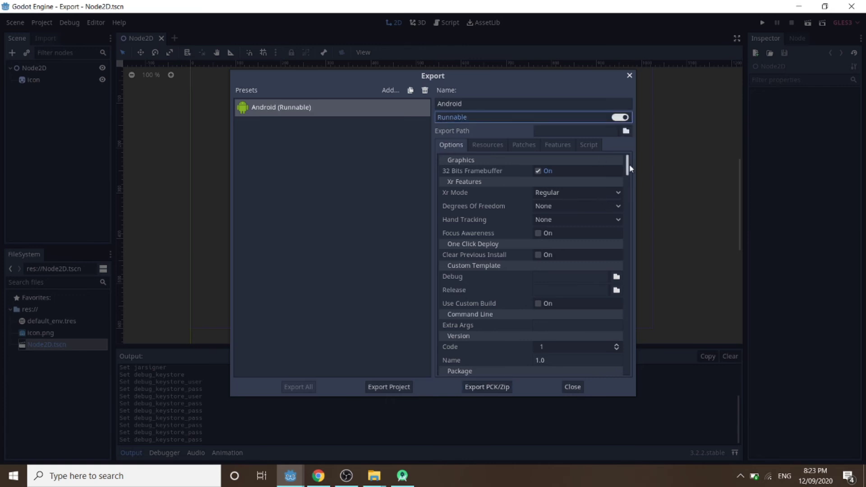
mouse_move(627, 164)
mouse_down()
mouse_move(627, 190)
mouse_move(625, 180)
mouse_up()
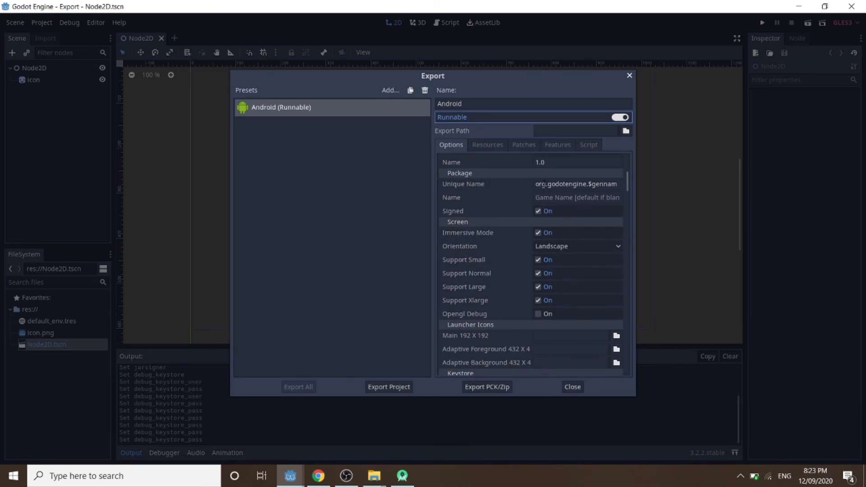
click(622, 183)
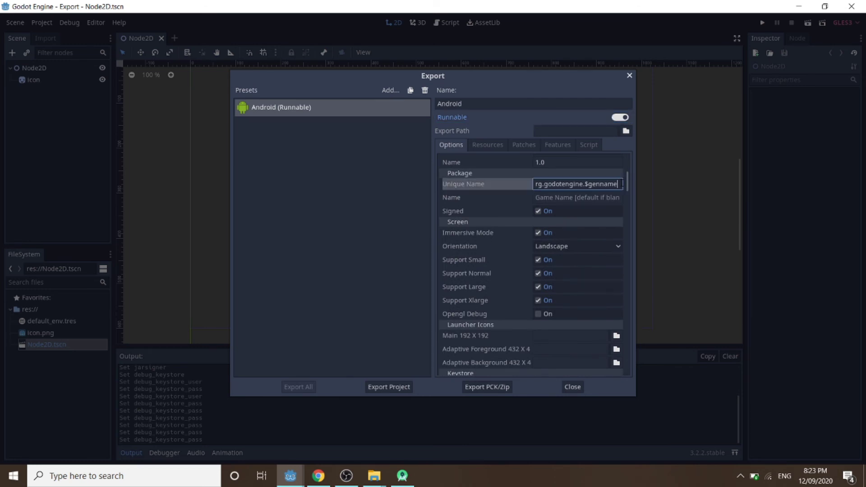
drag(622, 183, 503, 183)
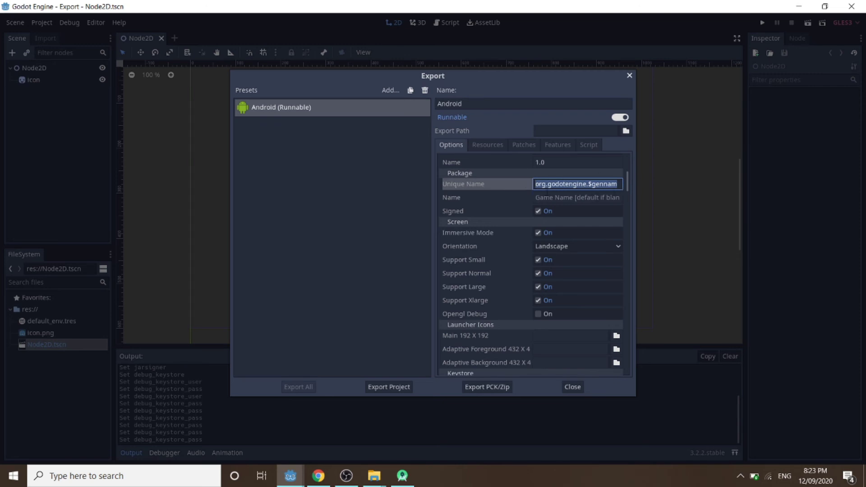
drag(617, 184, 622, 184)
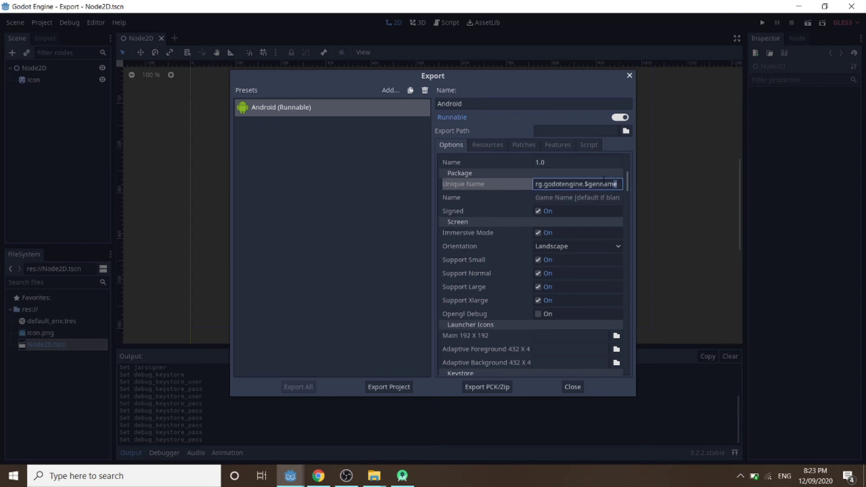
Set the package Name to 'Export Game' and close the Export window.
click(582, 196)
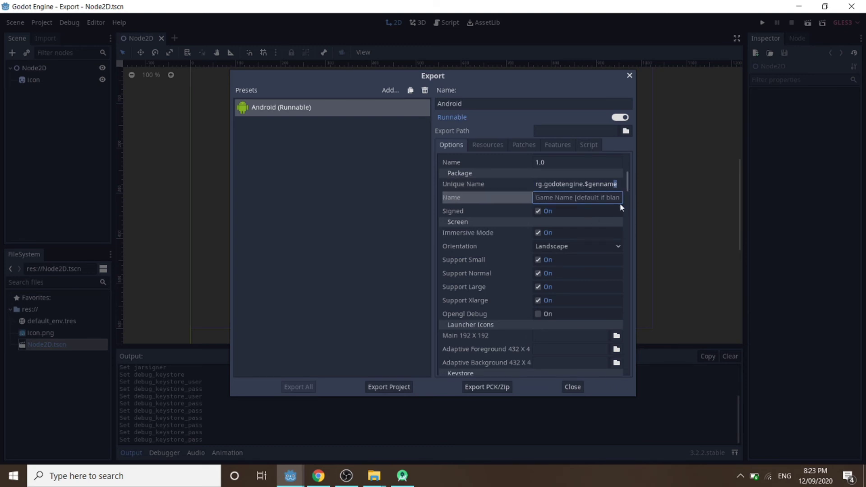
text(Exp)
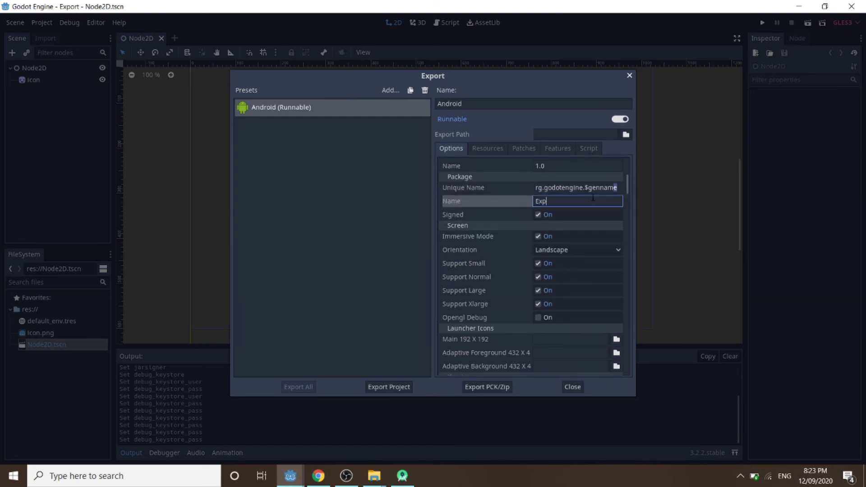
text(ort Game)
drag(568, 386, 426, 366)
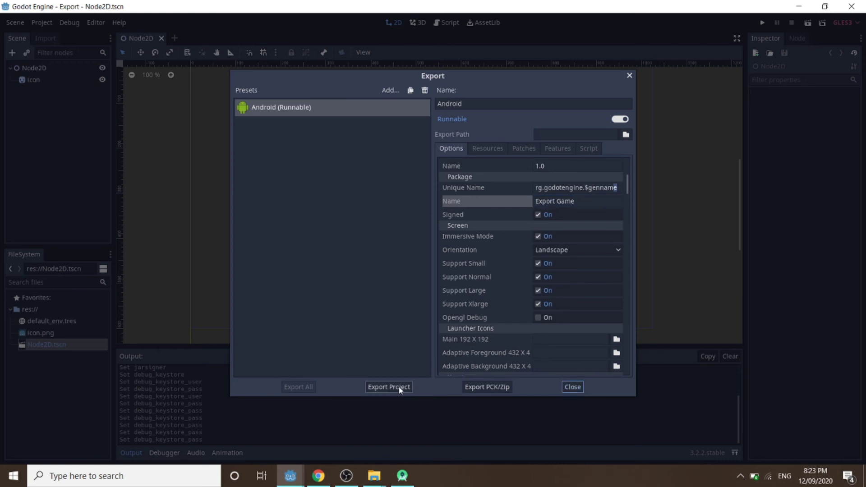
click(569, 385)
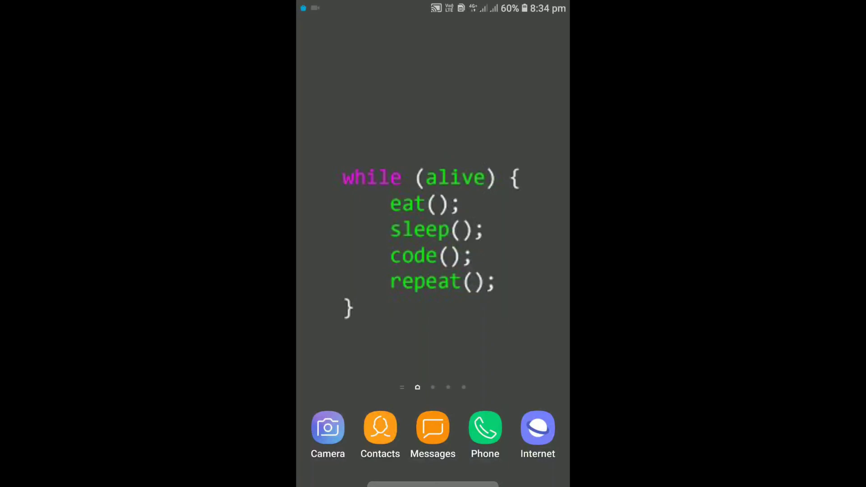
Enable developer mode by tapping Build number under About phone > Software information.
drag(529, 6, 490, 214)
click(545, 14)
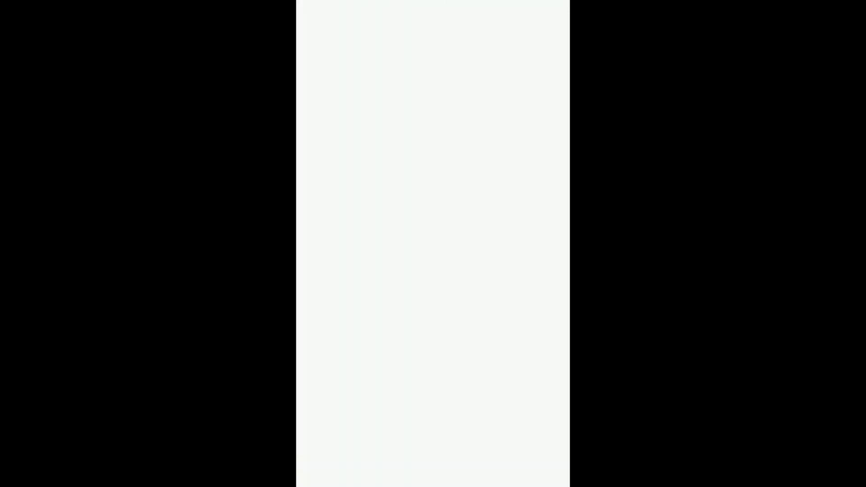
scroll(433, 271, down, 5)
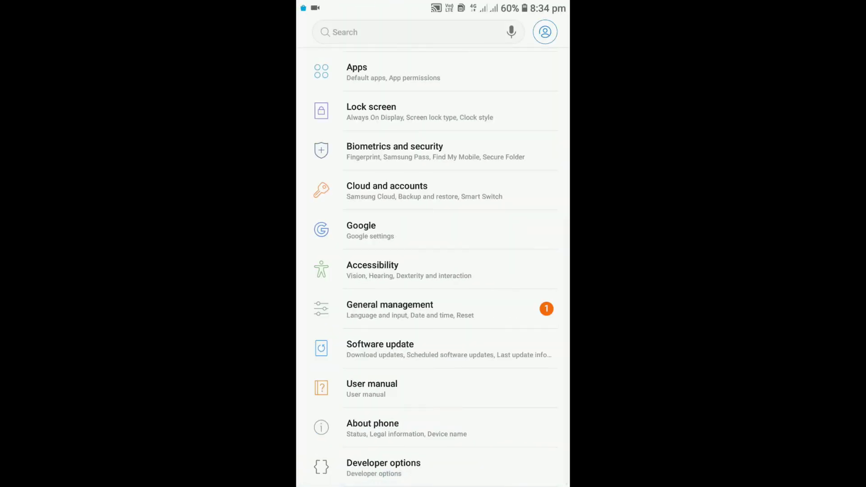
click(412, 432)
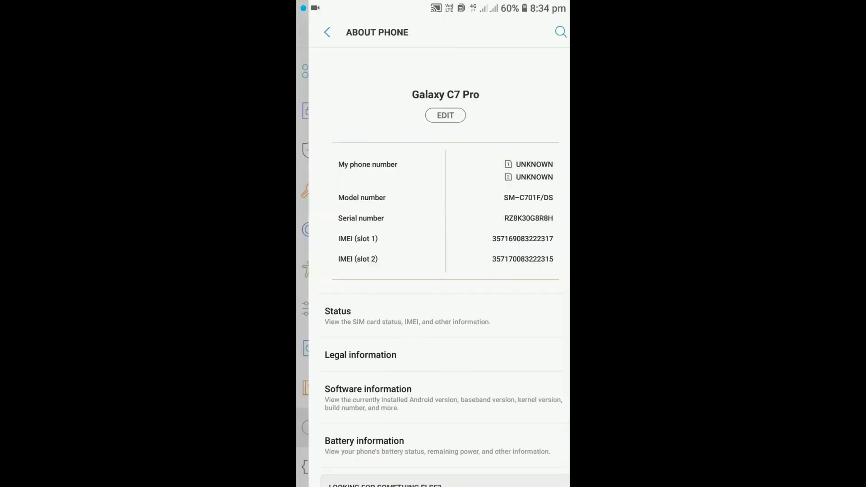
click(388, 395)
click(386, 271)
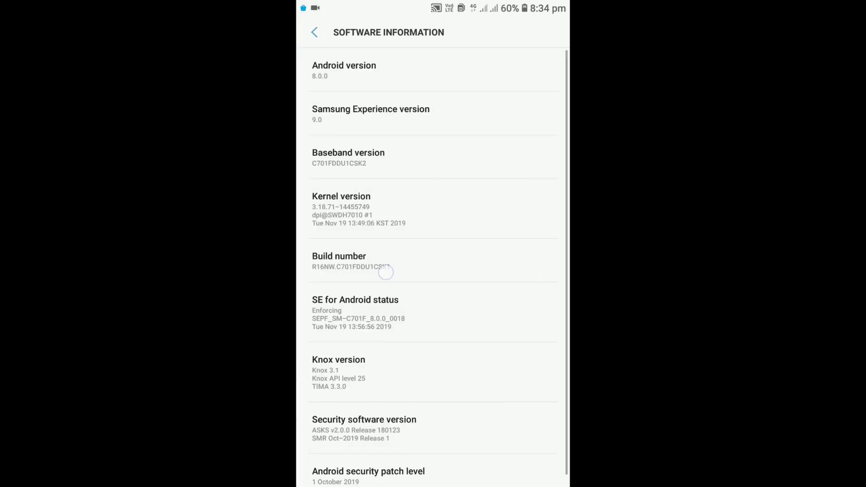
click(400, 257)
click(405, 257)
click(416, 257)
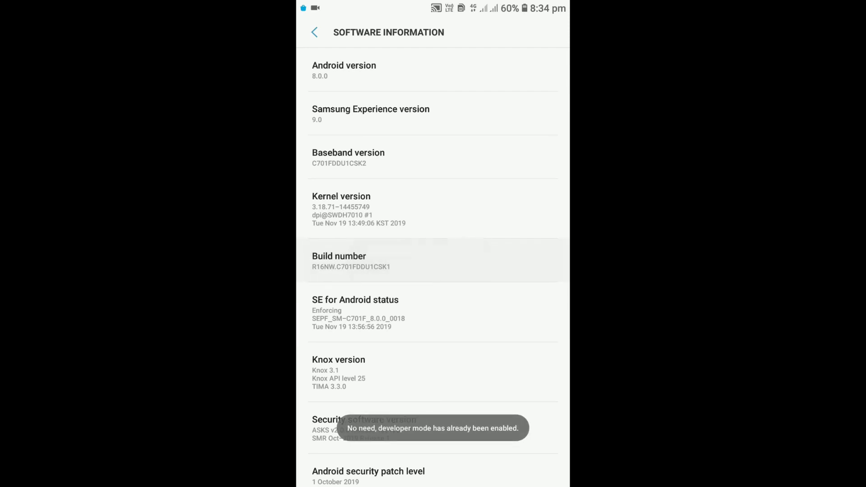
Turn on USB debugging in Developer options and allow it on the phone.
click(320, 32)
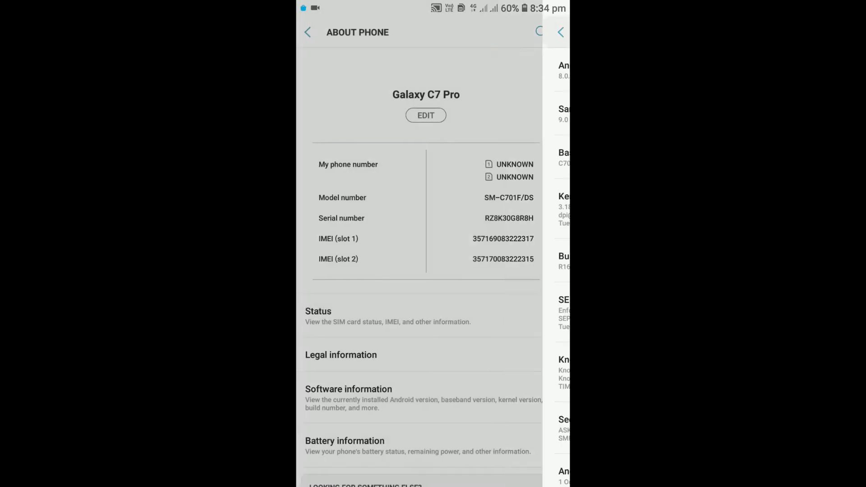
drag(444, 342, 458, 200)
click(315, 32)
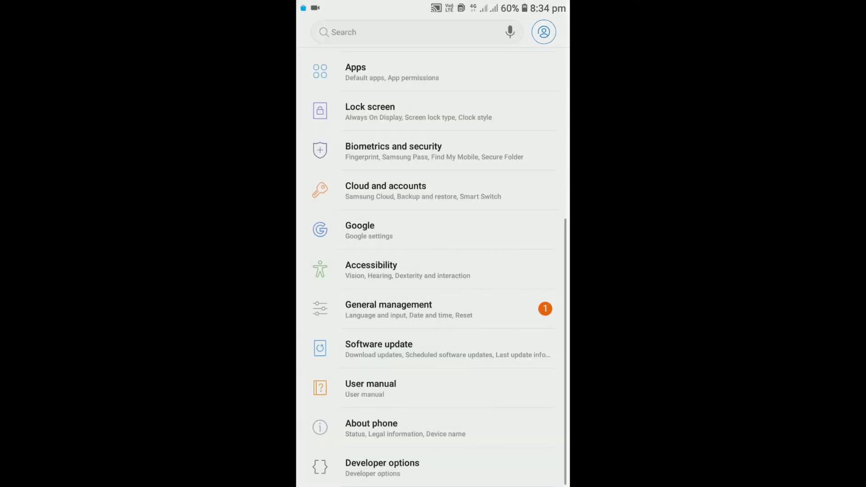
drag(413, 467, 452, 162)
click(382, 465)
drag(436, 369, 468, 135)
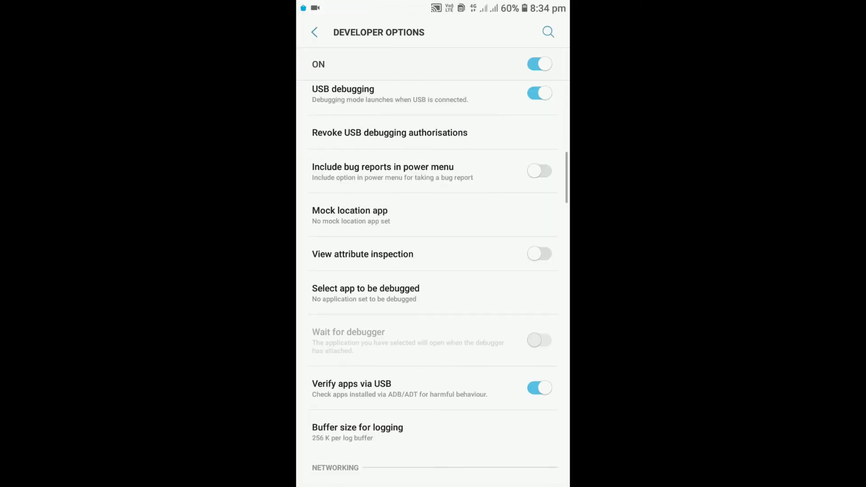
drag(476, 342, 489, 142)
drag(484, 404, 481, 483)
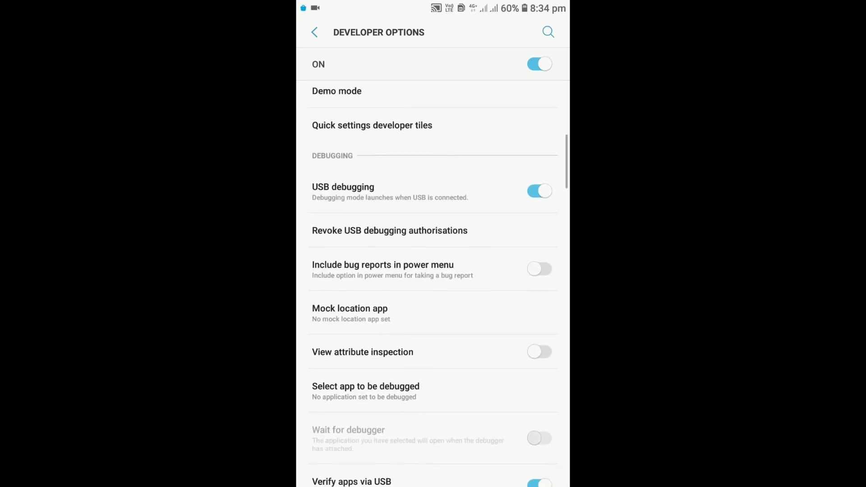
click(540, 192)
click(539, 192)
click(533, 300)
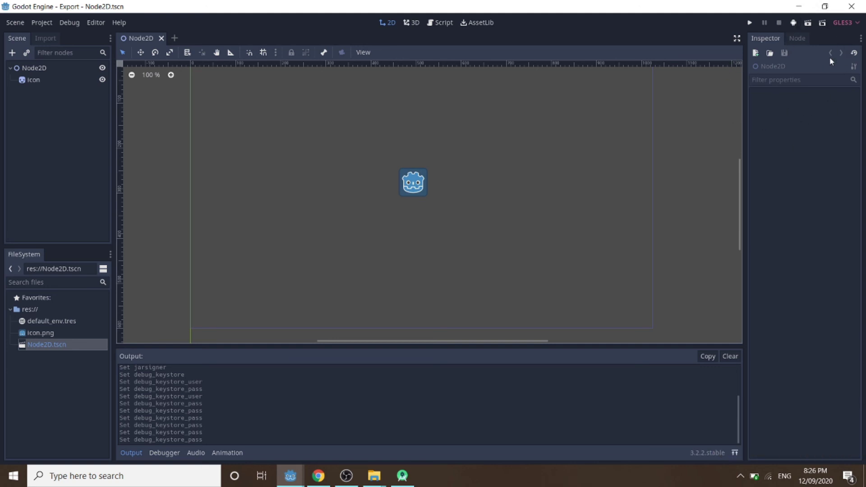
One-click deploy the project to the Samsung SM-C701F so the game runs there.
click(793, 23)
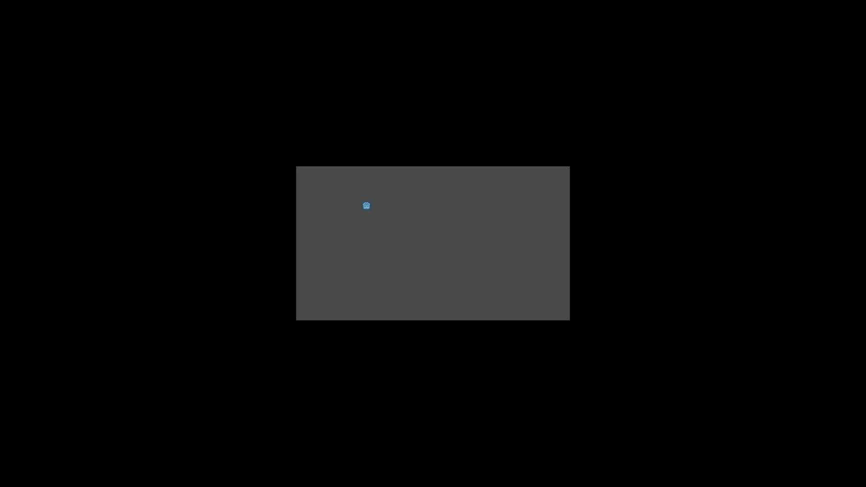
click(510, 204)
click(468, 170)
click(478, 249)
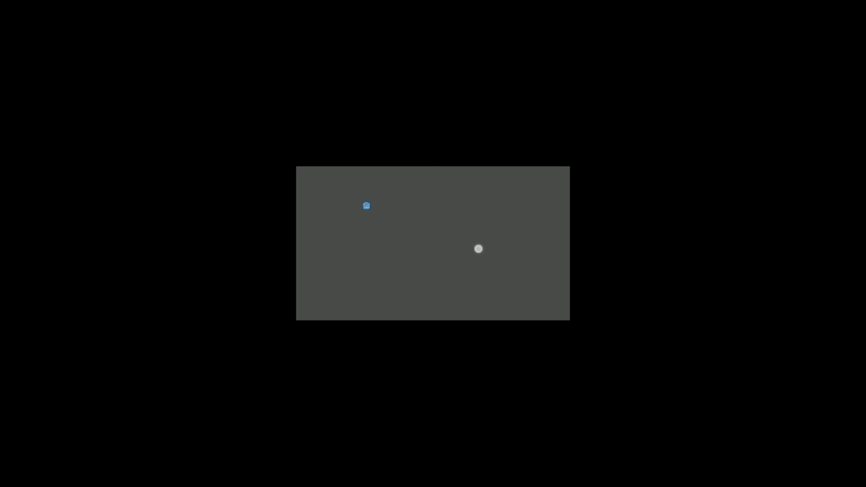